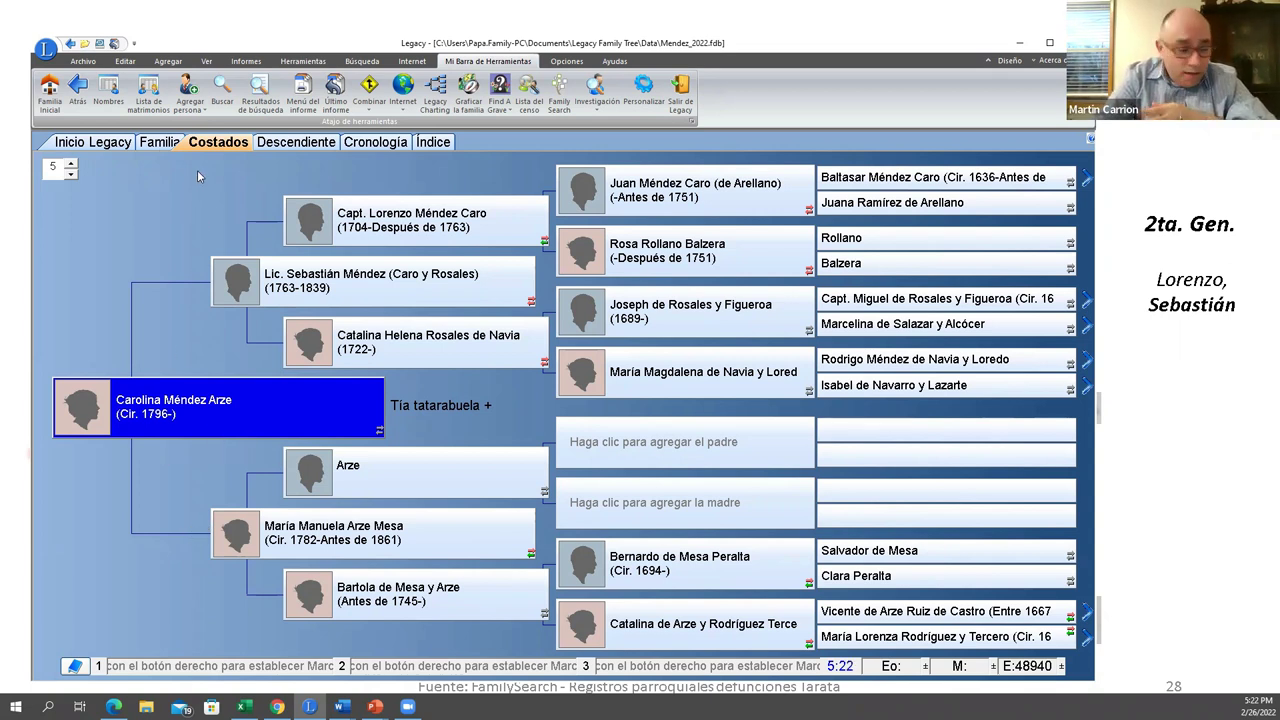
Trace the selected woman's paternal line up to her grandparents' family, the couple married on 28 Ene 1751.
click(147, 143)
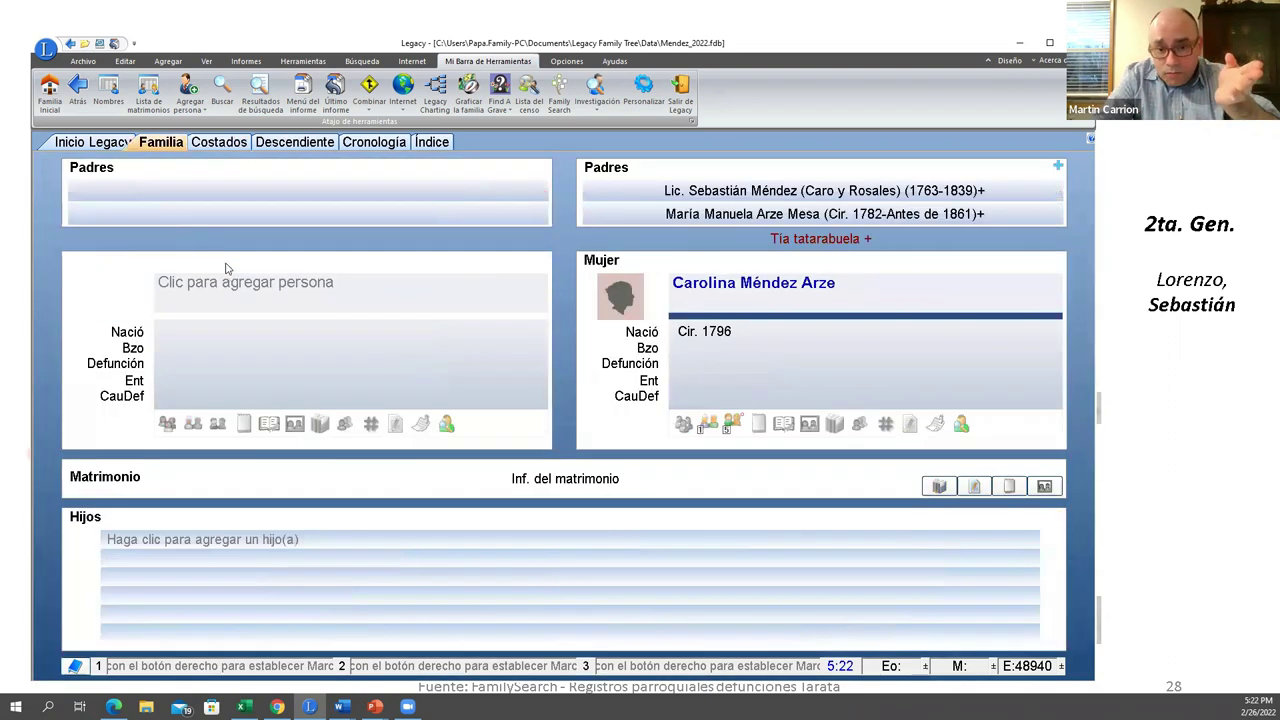
click(691, 195)
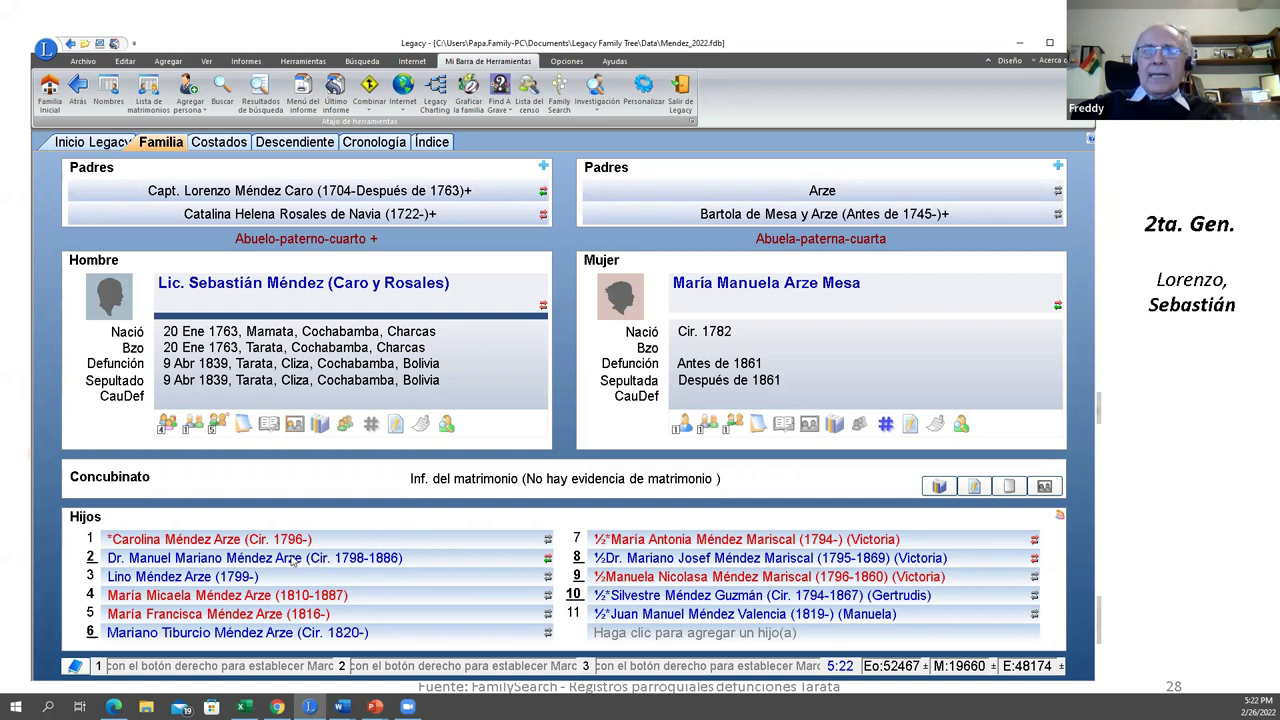
click(252, 195)
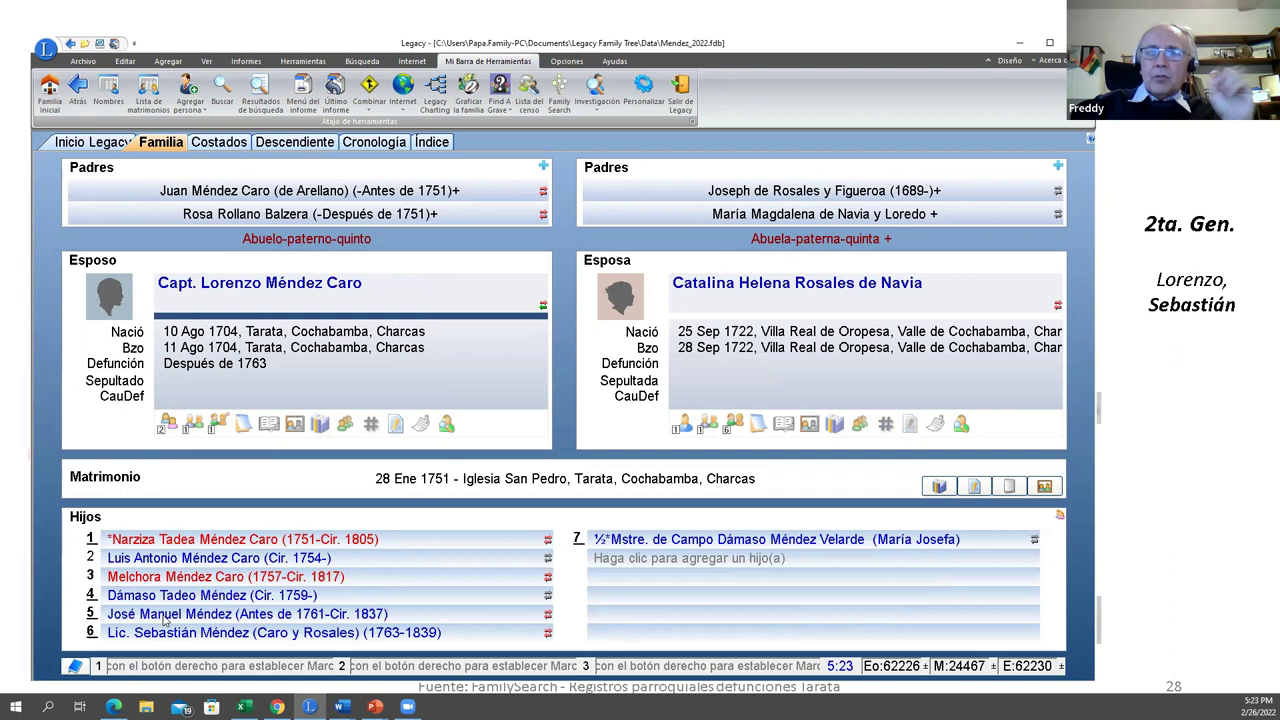
Follow the descent through the couple's fifth child, his fifth child, and the firstborn sons of the two following generations.
click(170, 614)
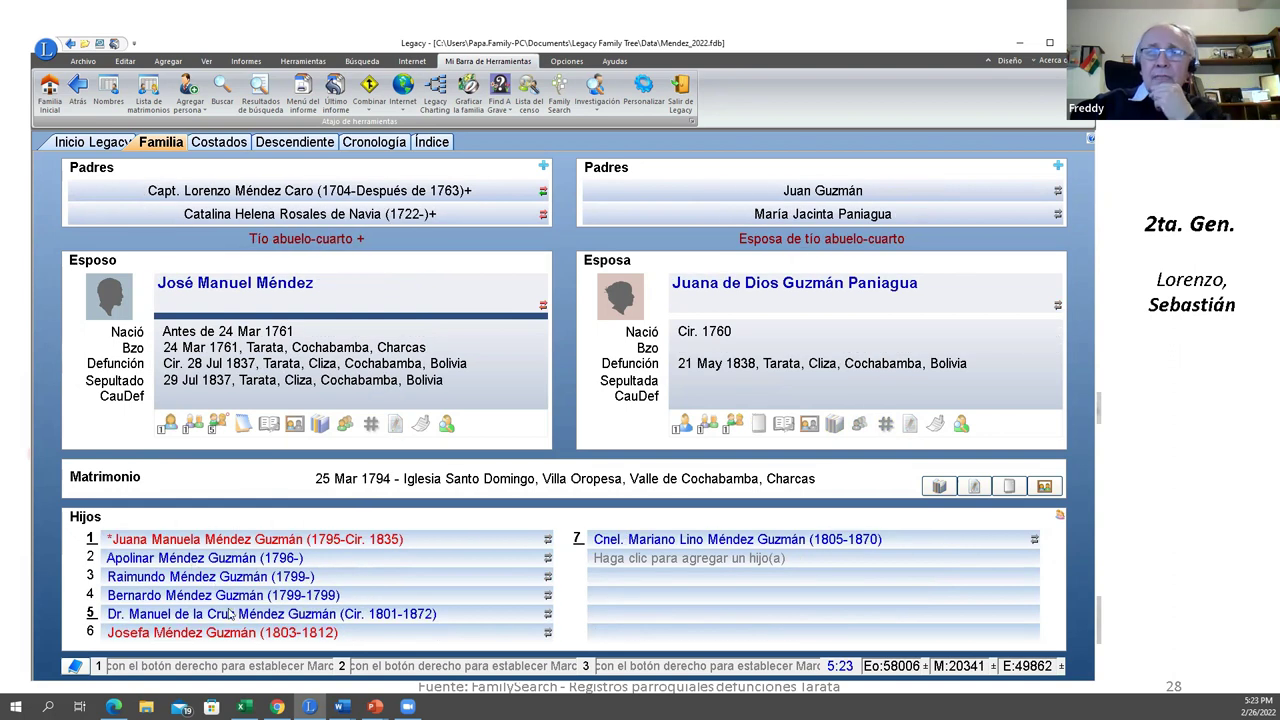
click(158, 614)
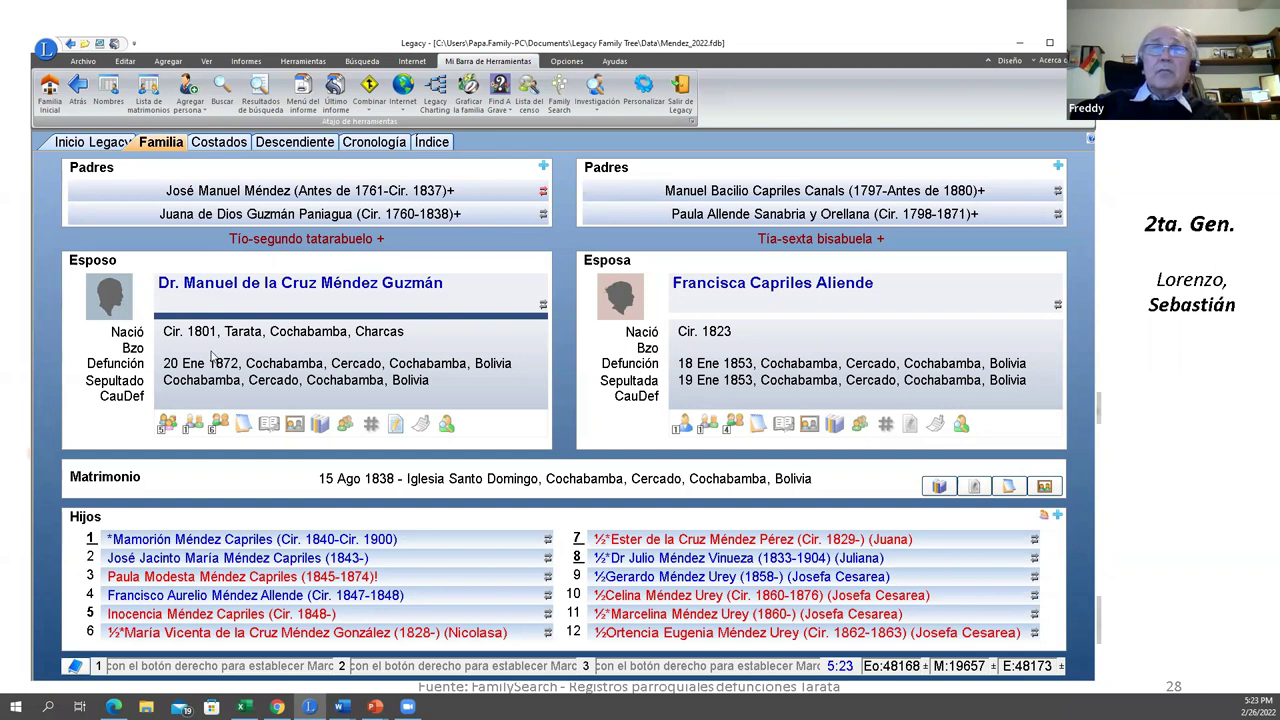
click(148, 540)
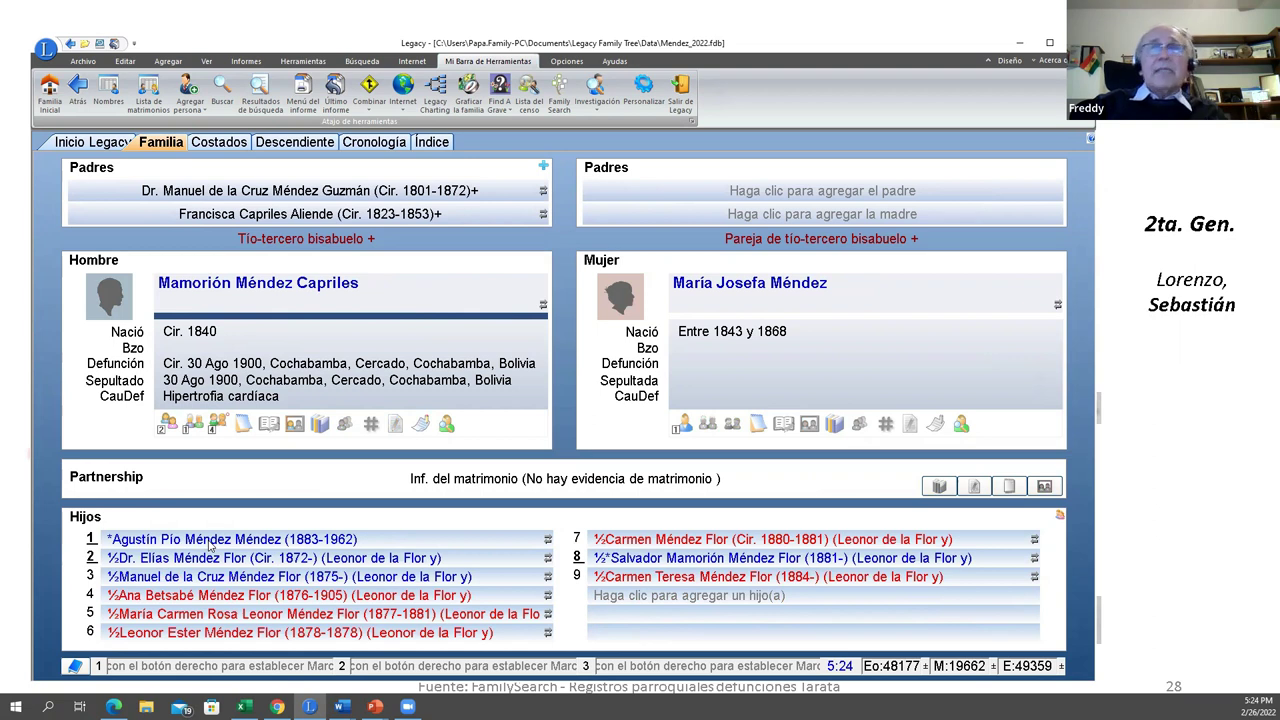
click(210, 540)
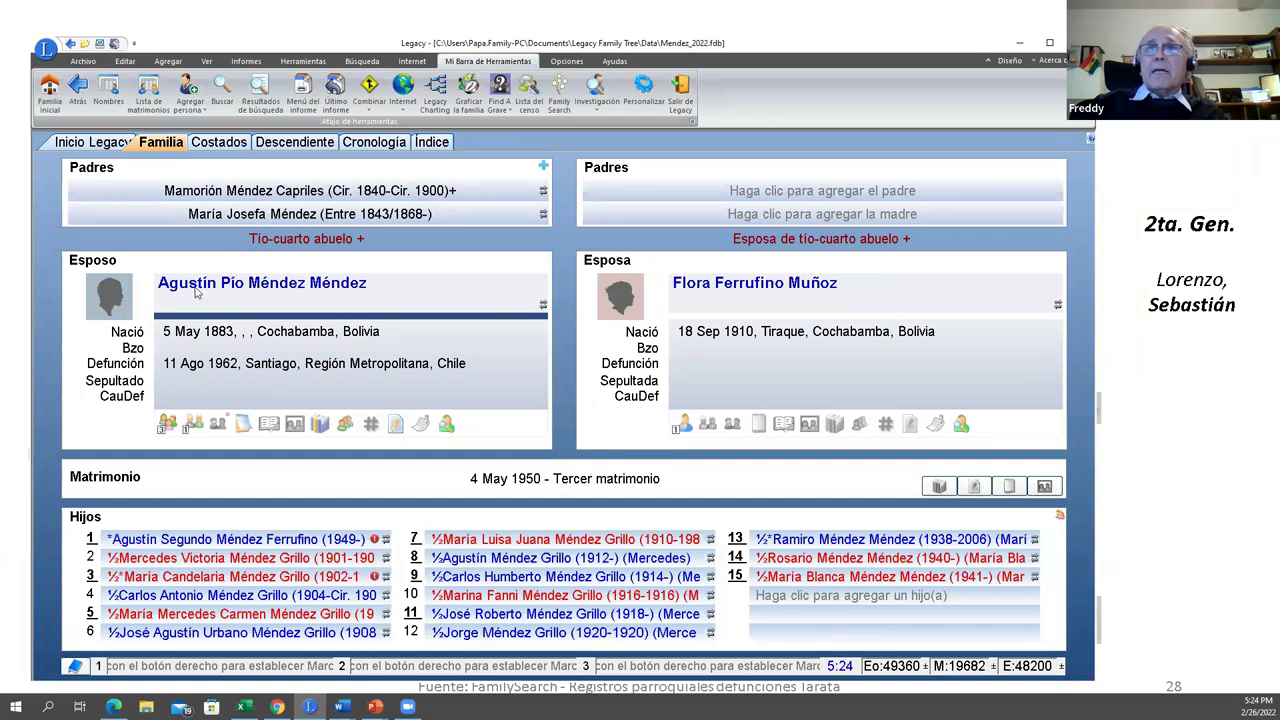
Switch the husband's displayed marriage to the one of 6 Jul 1901, and open the family of that couple's fourth child.
click(167, 424)
click(740, 506)
click(1083, 497)
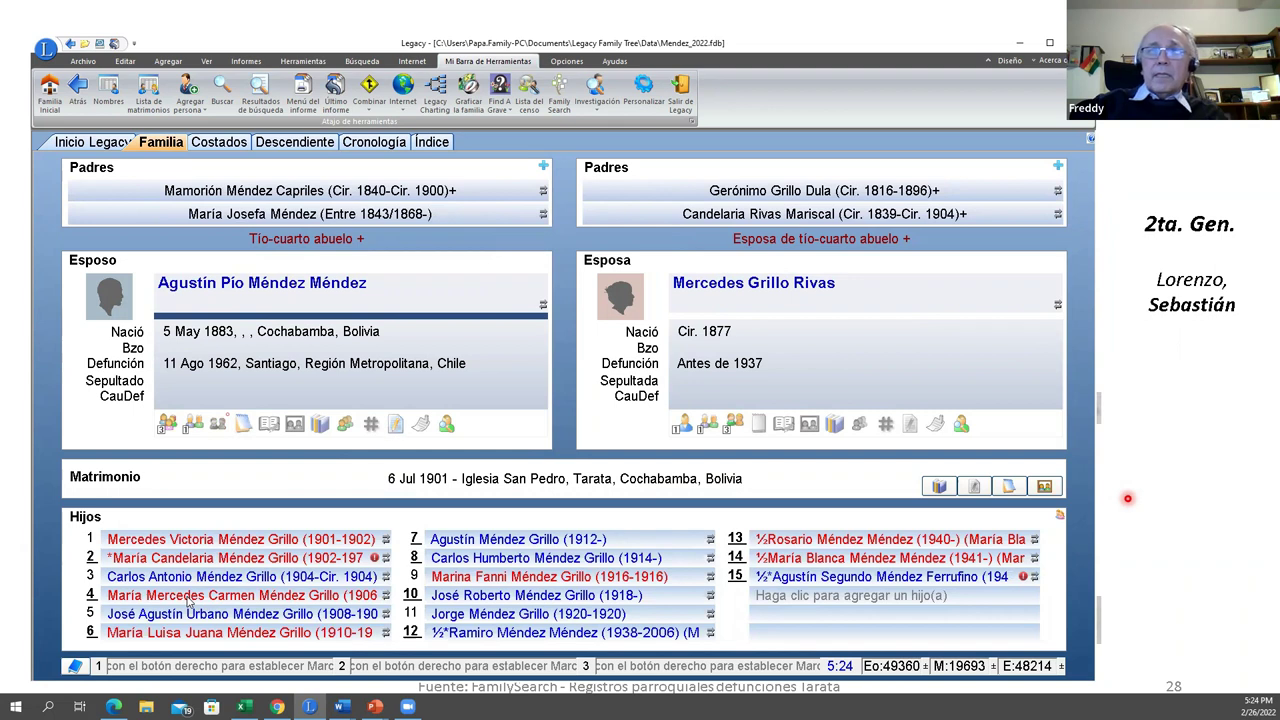
click(188, 596)
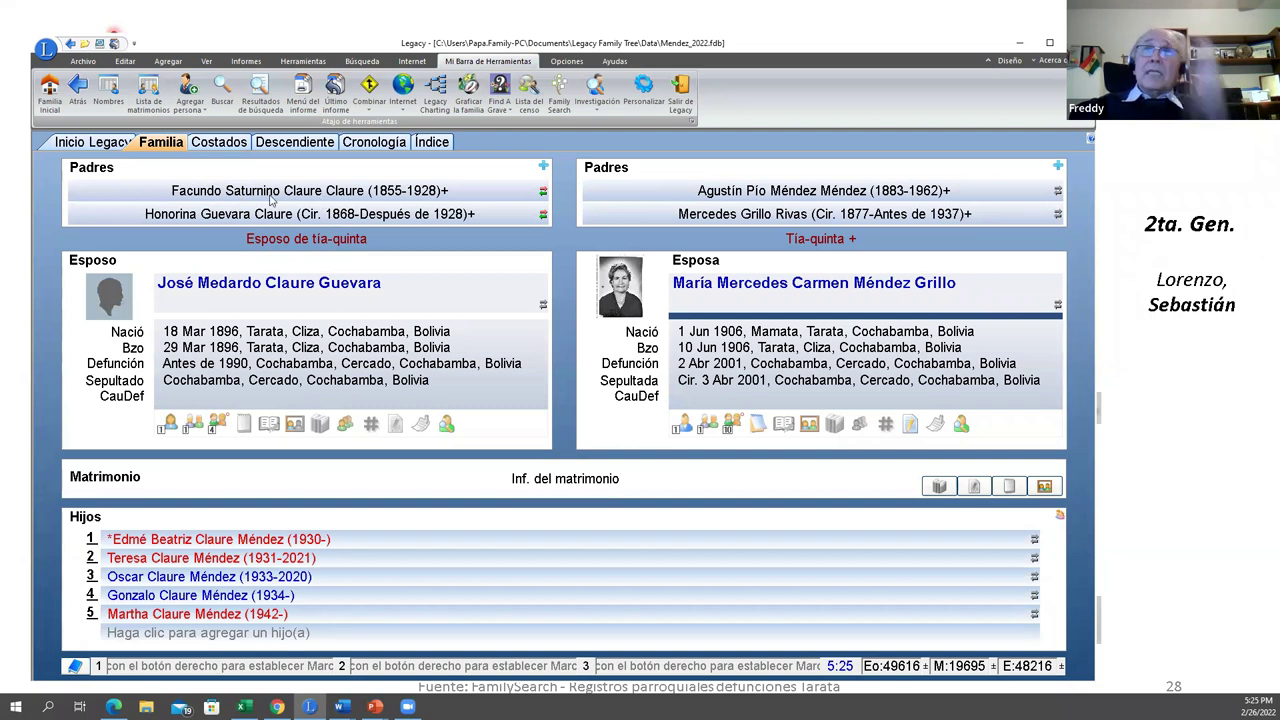
View the family of the husband's parents, married on 11 Nov 1890, and return to their fourth child's family.
click(212, 202)
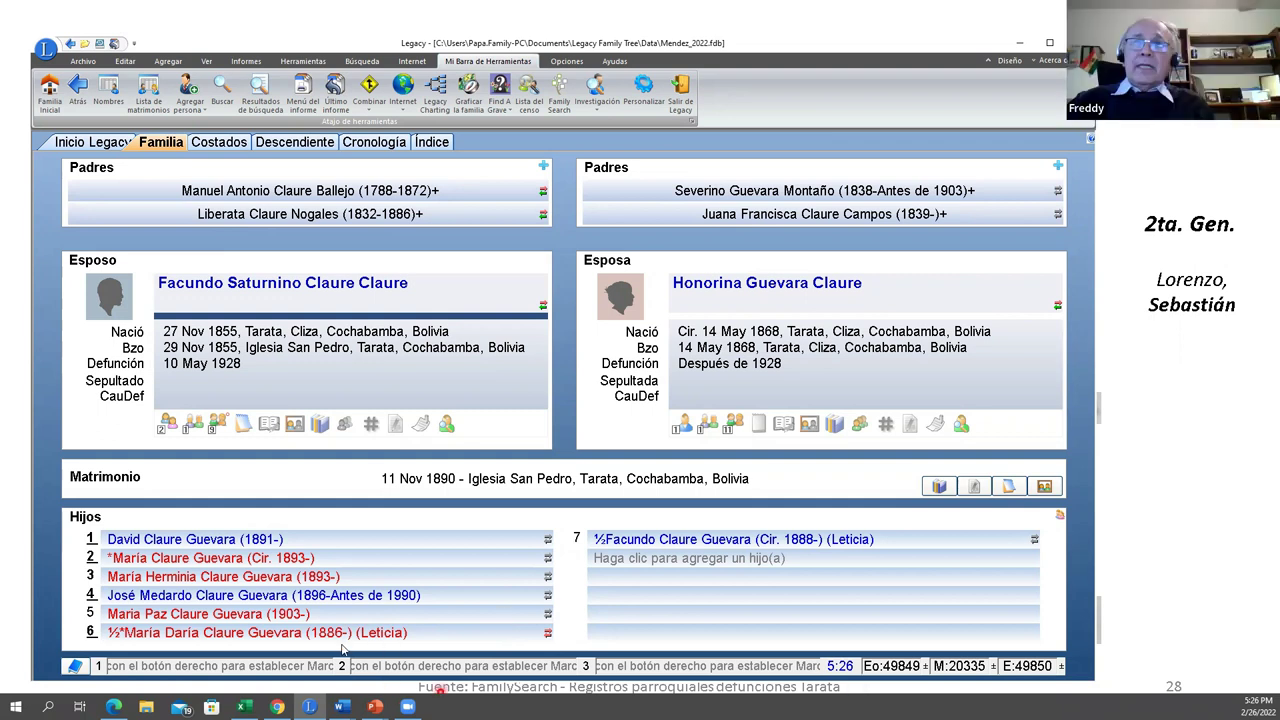
click(253, 597)
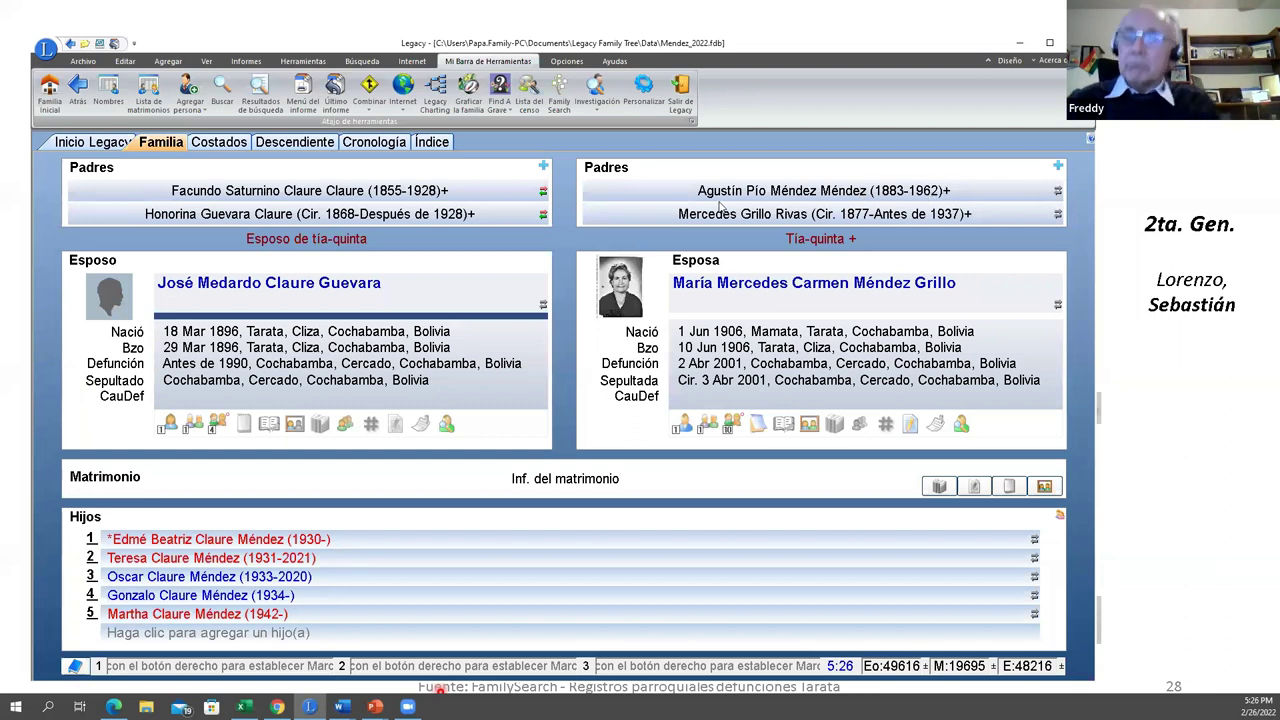
Review the families of the couple's third and fifth children, going back through the parents in between.
click(157, 578)
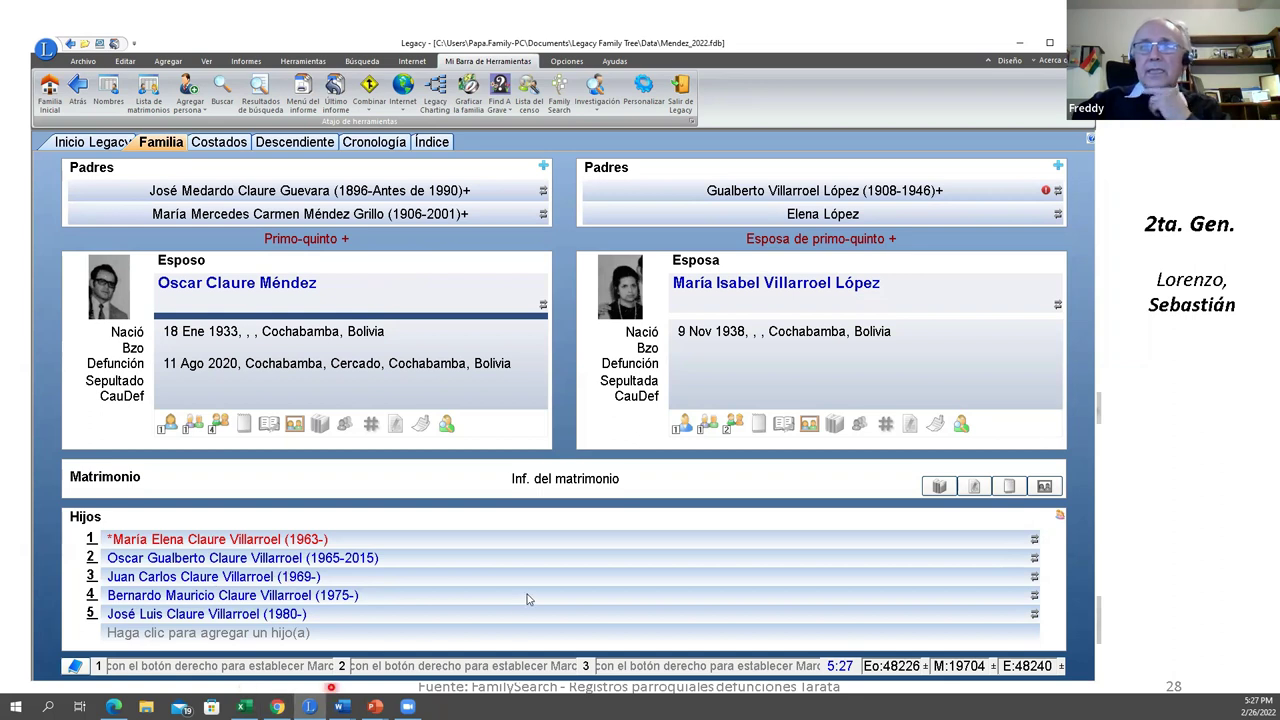
click(233, 191)
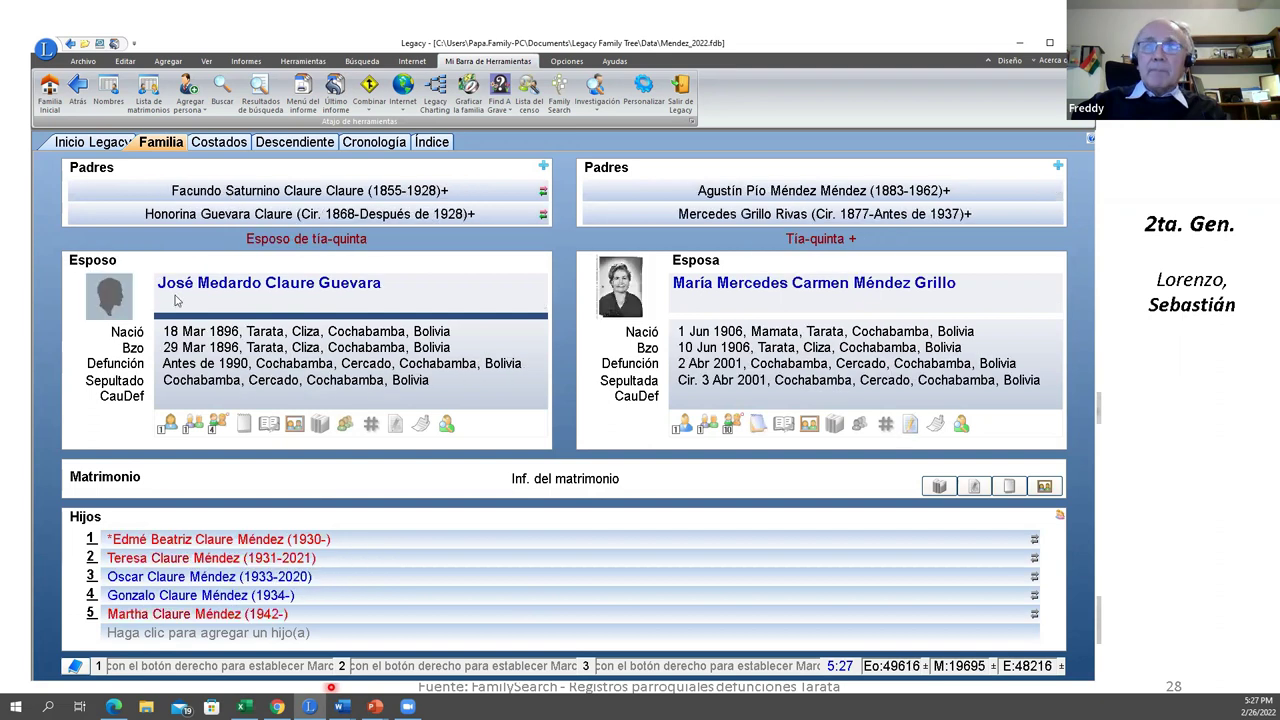
click(170, 619)
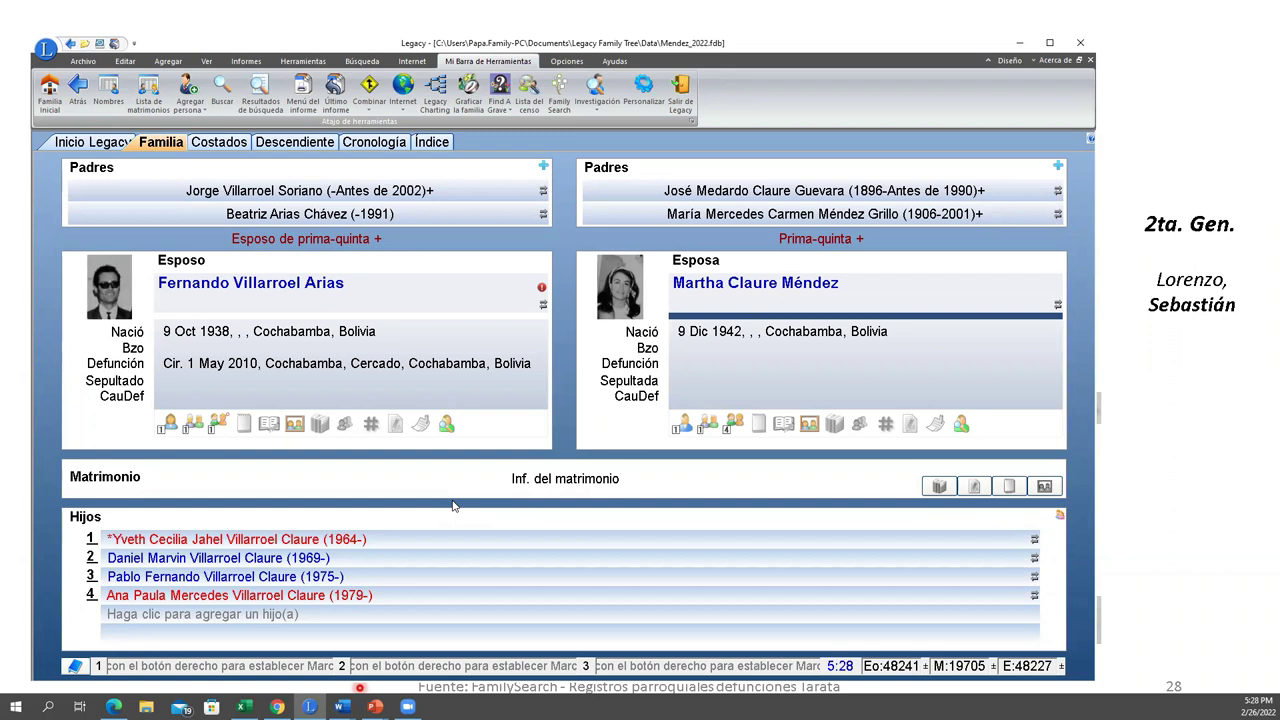
Return to the home family and look up the last viewed wife's paternal surname in the list of names.
click(45, 92)
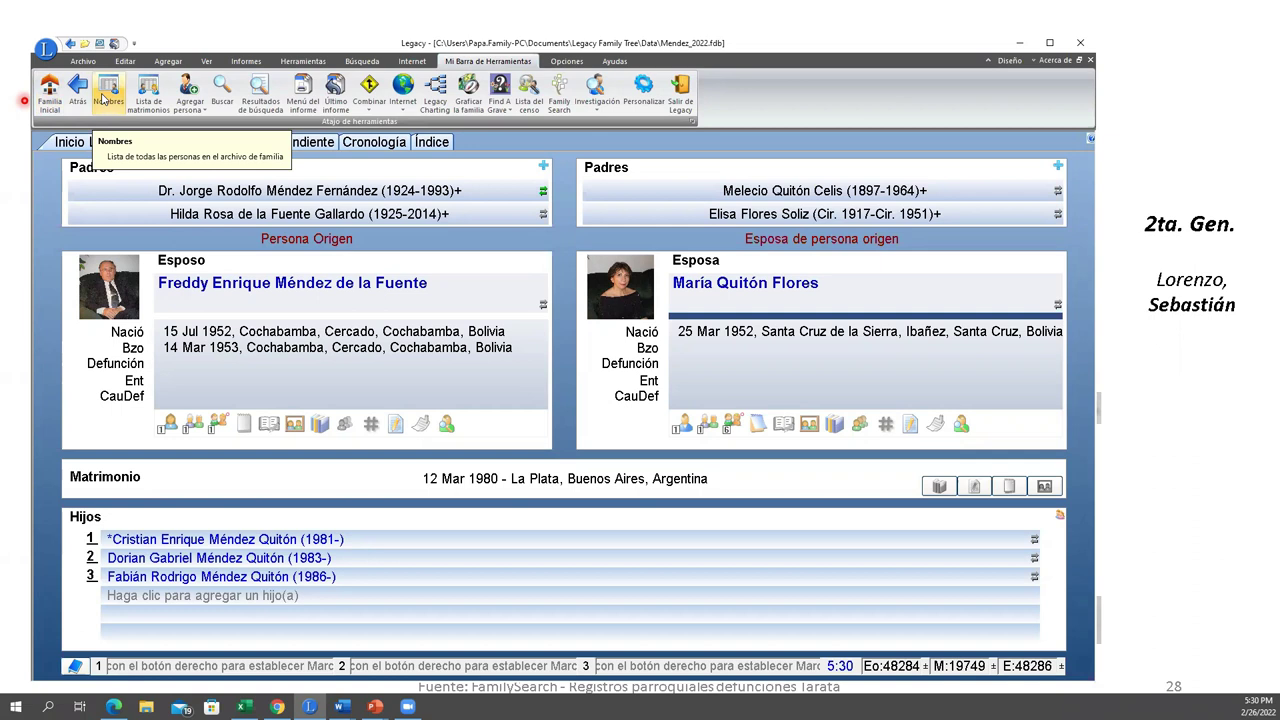
click(103, 98)
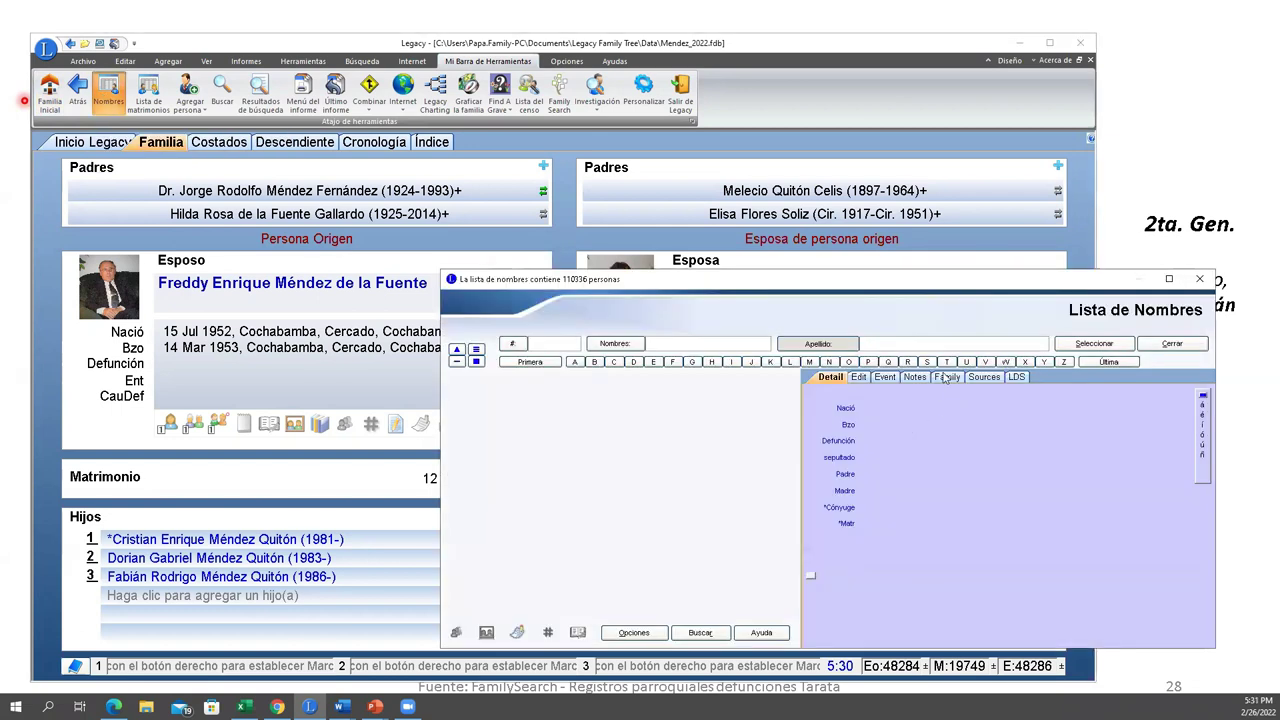
text(Claure)
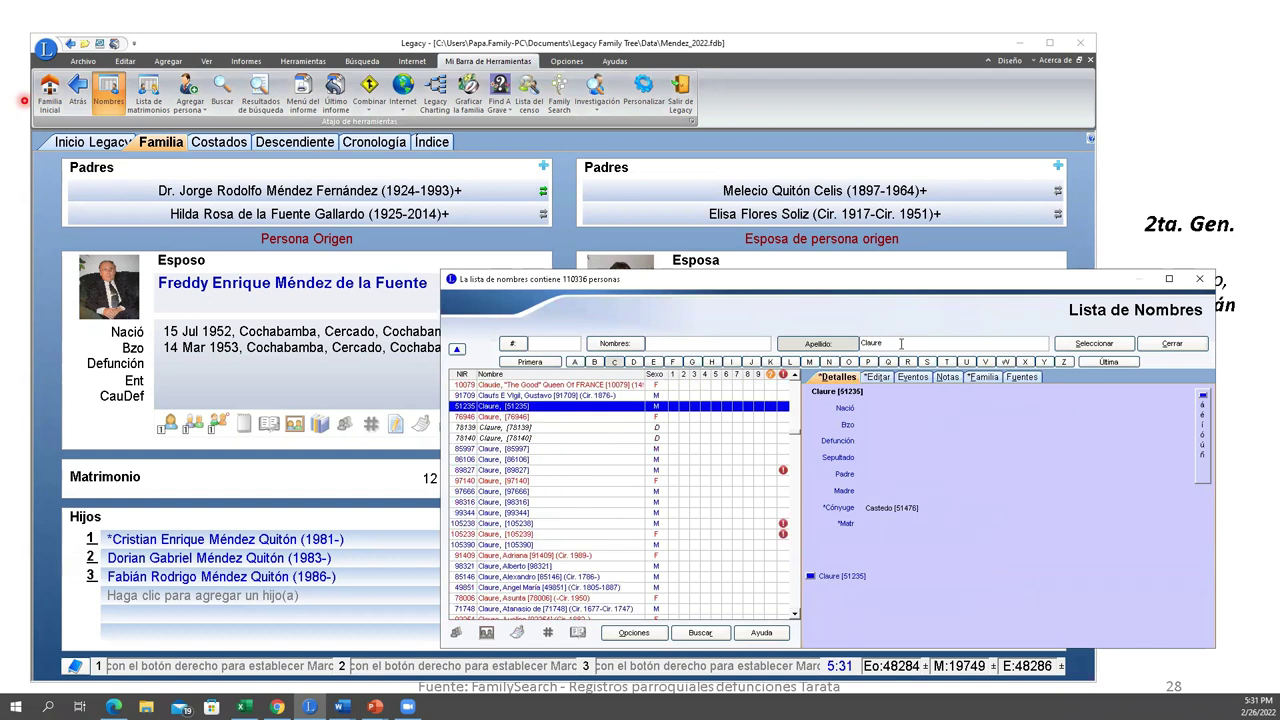
Examine the people listed under the searched surname, from single-surname entries through second surnames starting with M, and close the list of names.
scroll(675, 522, down, 2)
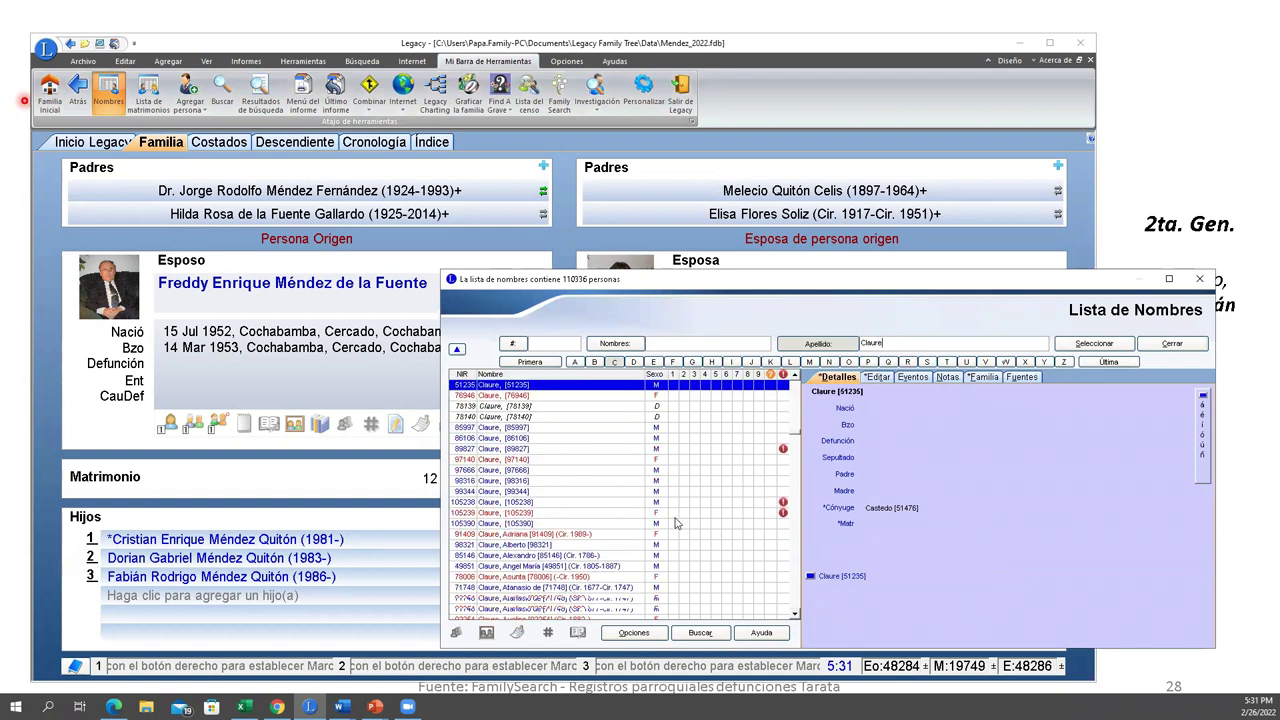
scroll(675, 522, down, 1)
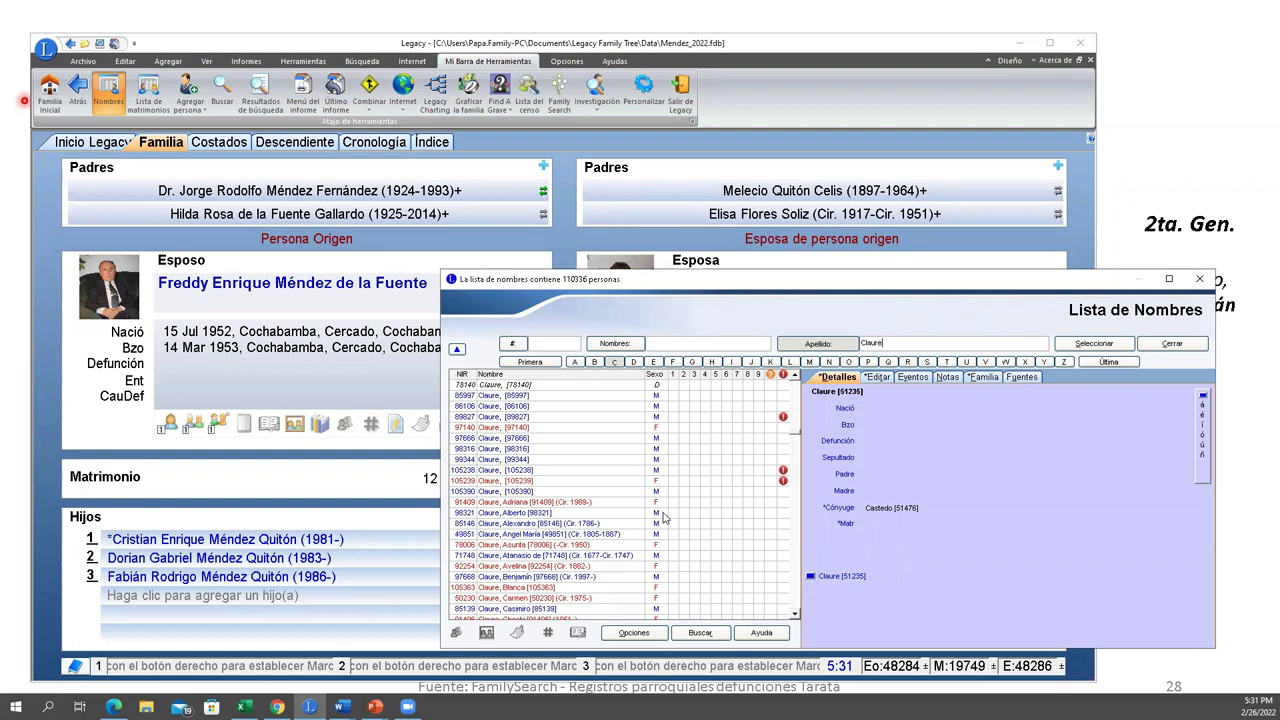
scroll(665, 517, down, 9)
scroll(665, 520, down, 10)
scroll(665, 521, down, 12)
scroll(665, 521, down, 11)
scroll(665, 526, down, 11)
scroll(667, 527, down, 10)
scroll(670, 528, down, 9)
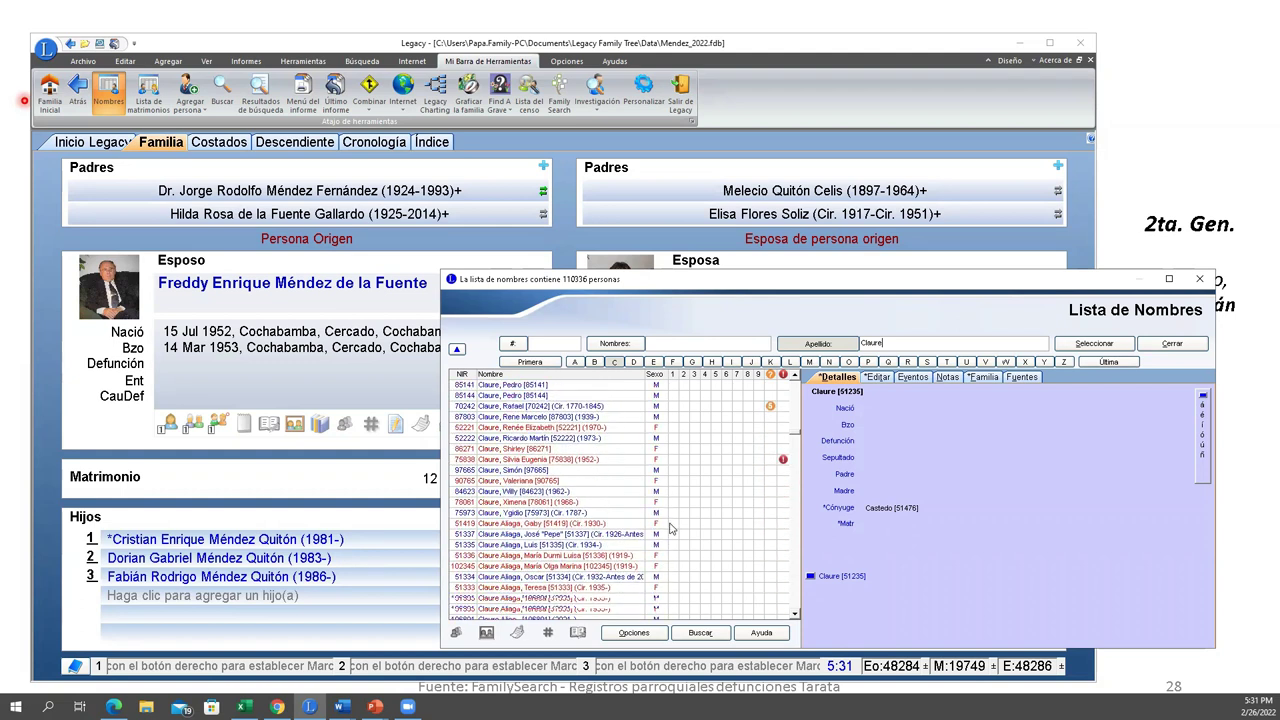
scroll(675, 526, down, 8)
scroll(683, 523, down, 7)
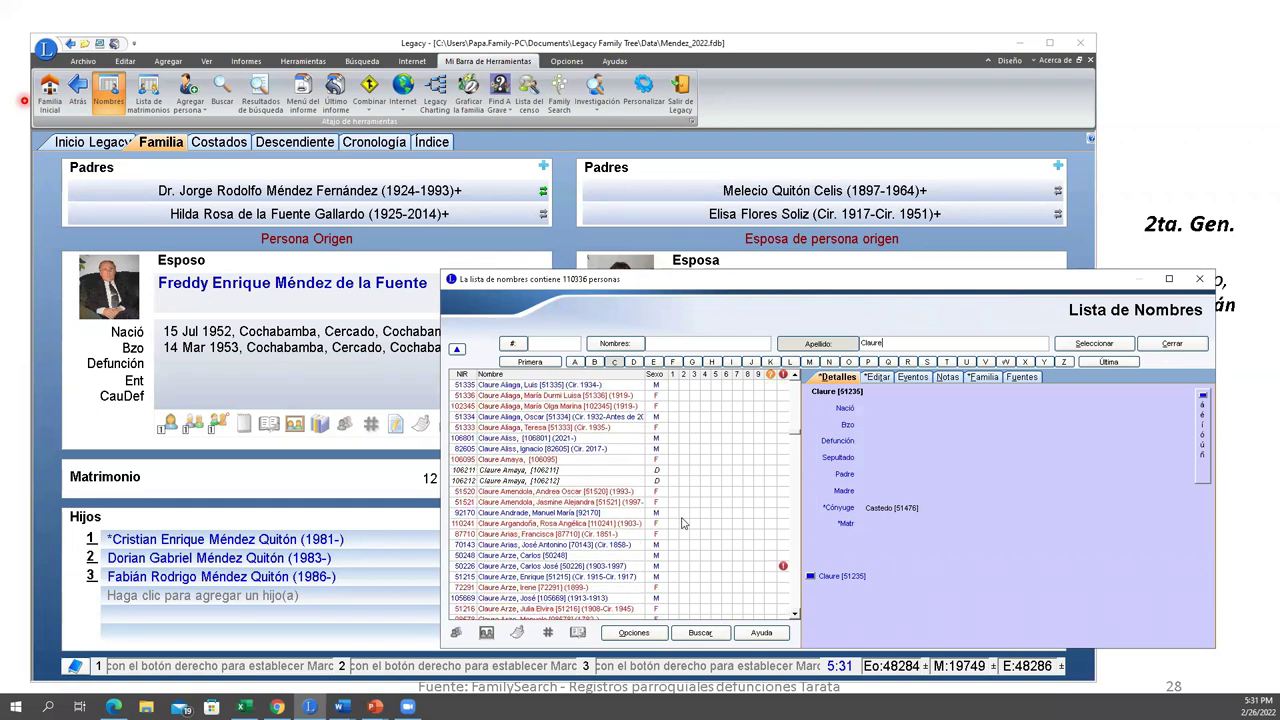
scroll(683, 523, down, 3)
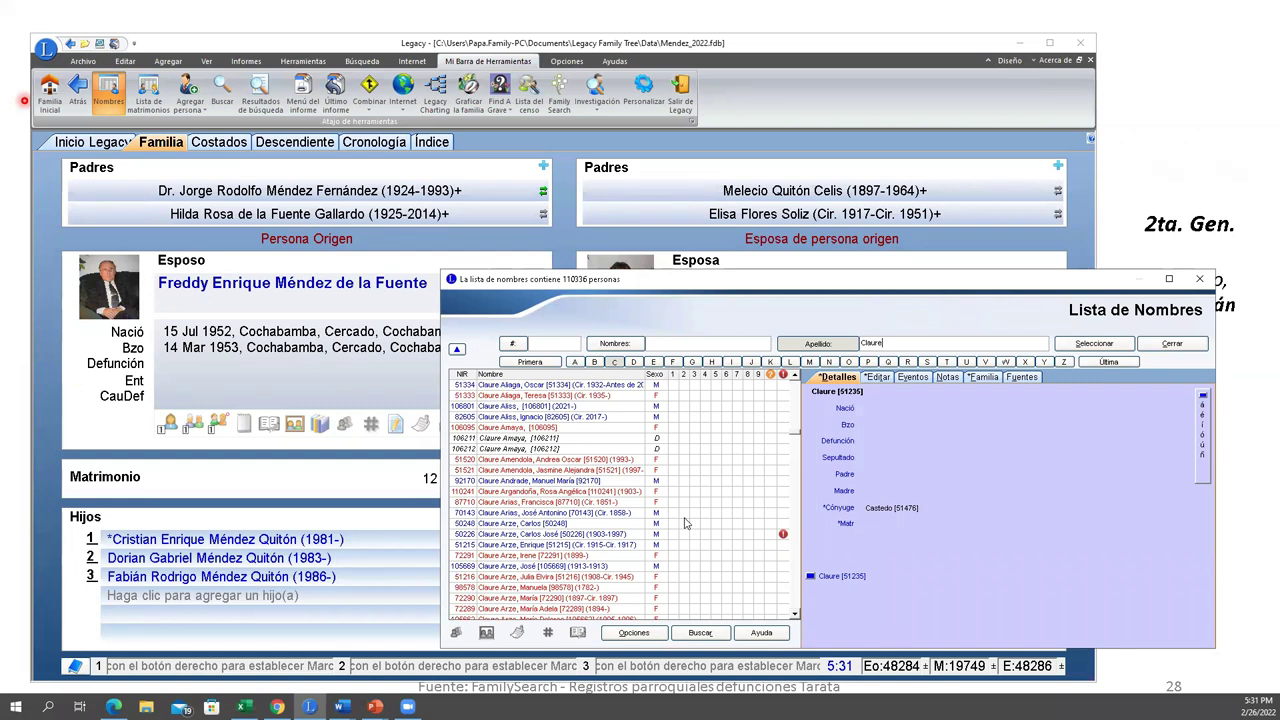
scroll(685, 522, down, 6)
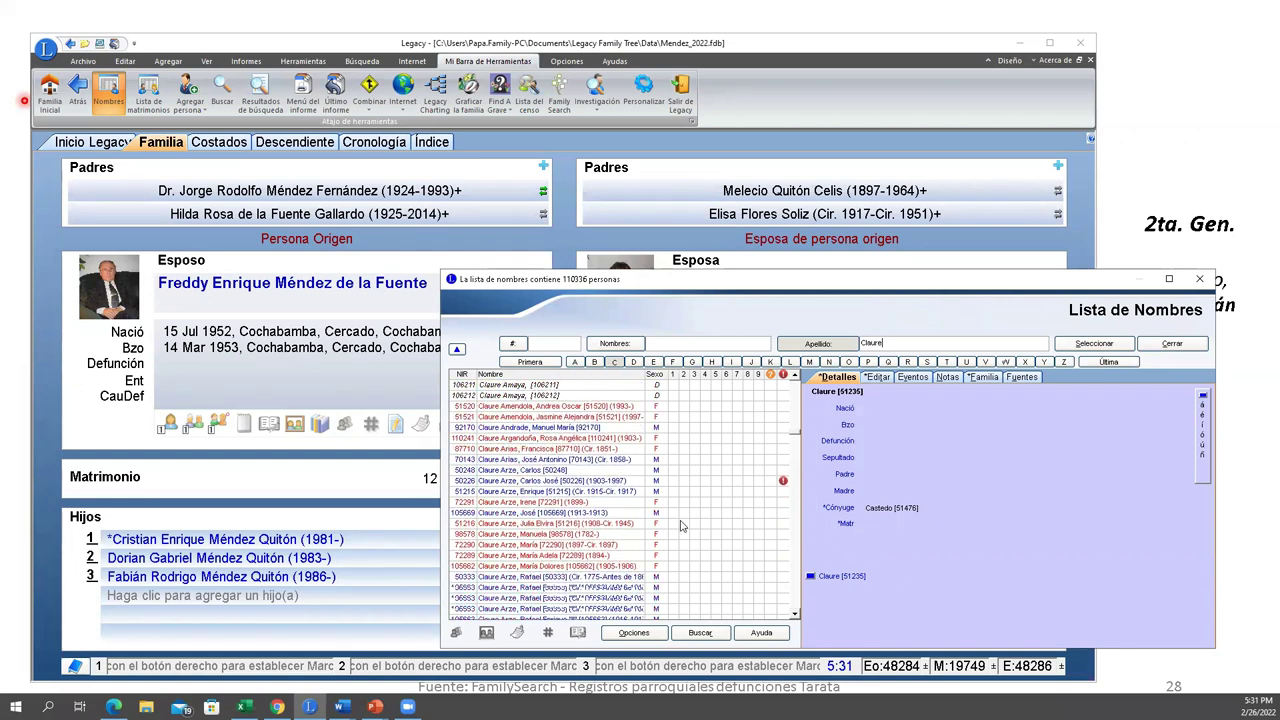
scroll(673, 529, down, 5)
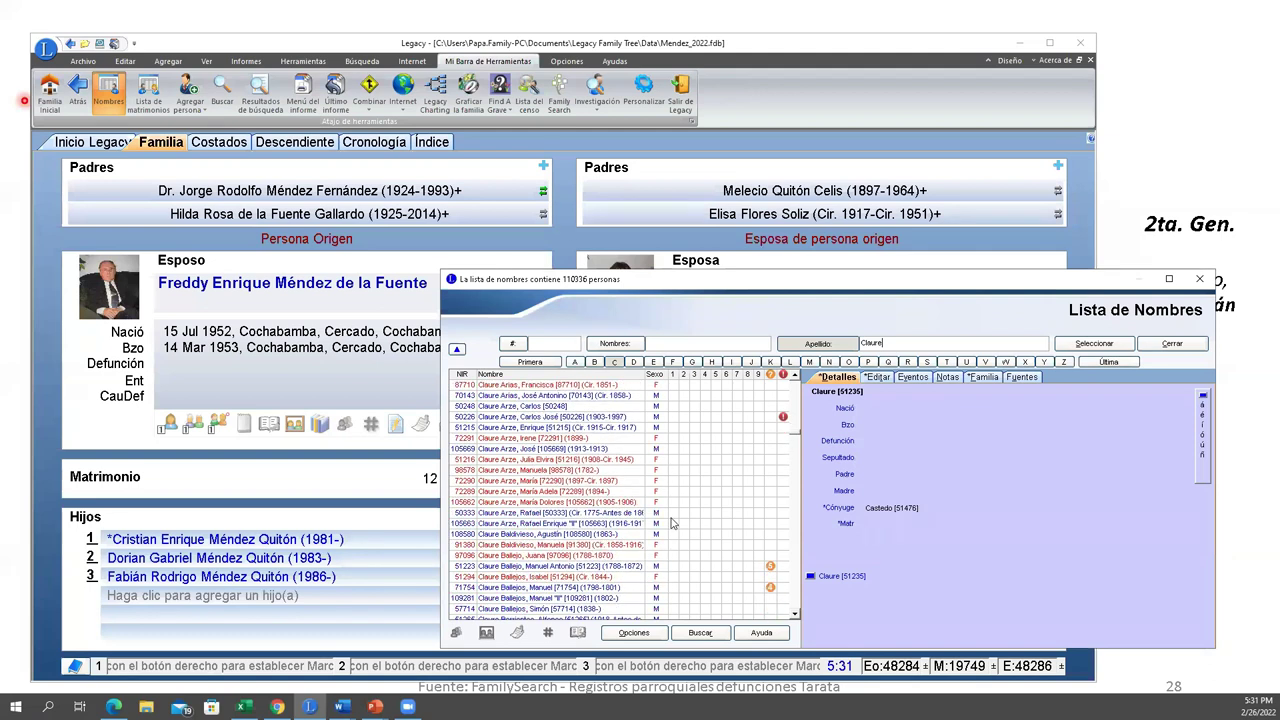
scroll(673, 523, down, 8)
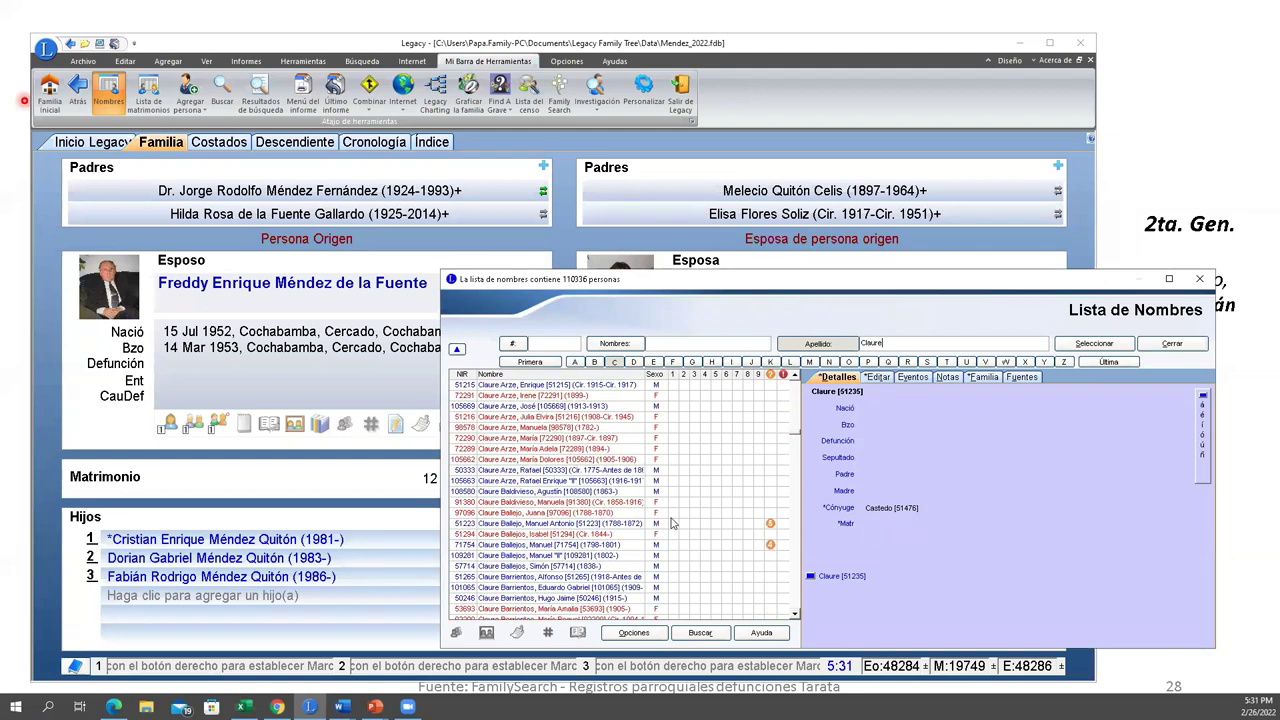
scroll(673, 522, down, 8)
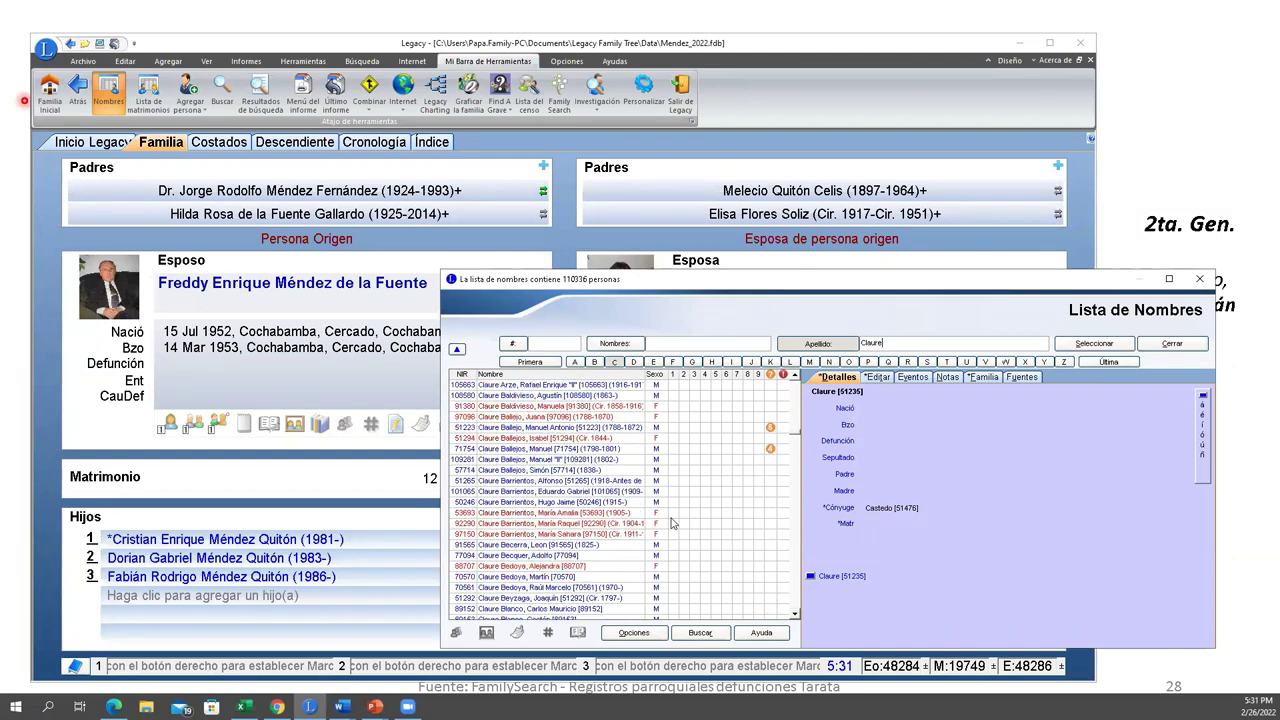
scroll(673, 523, down, 9)
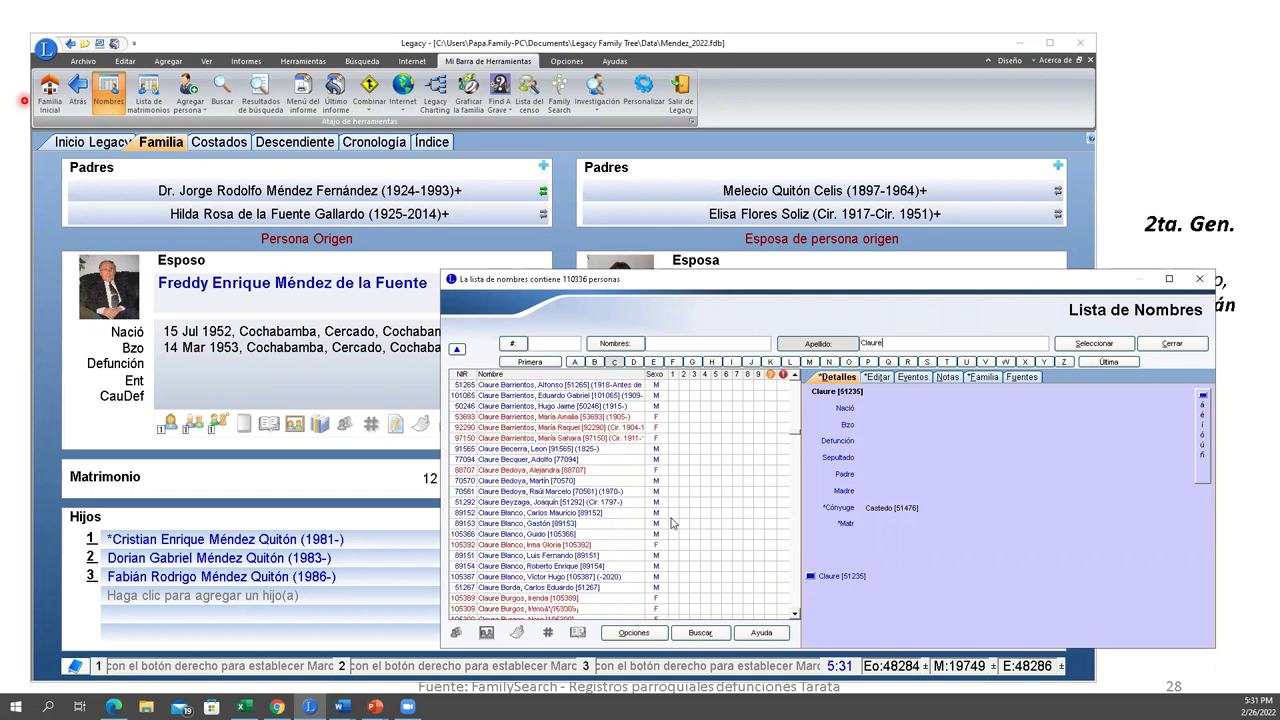
scroll(673, 523, down, 3)
scroll(673, 523, down, 3)
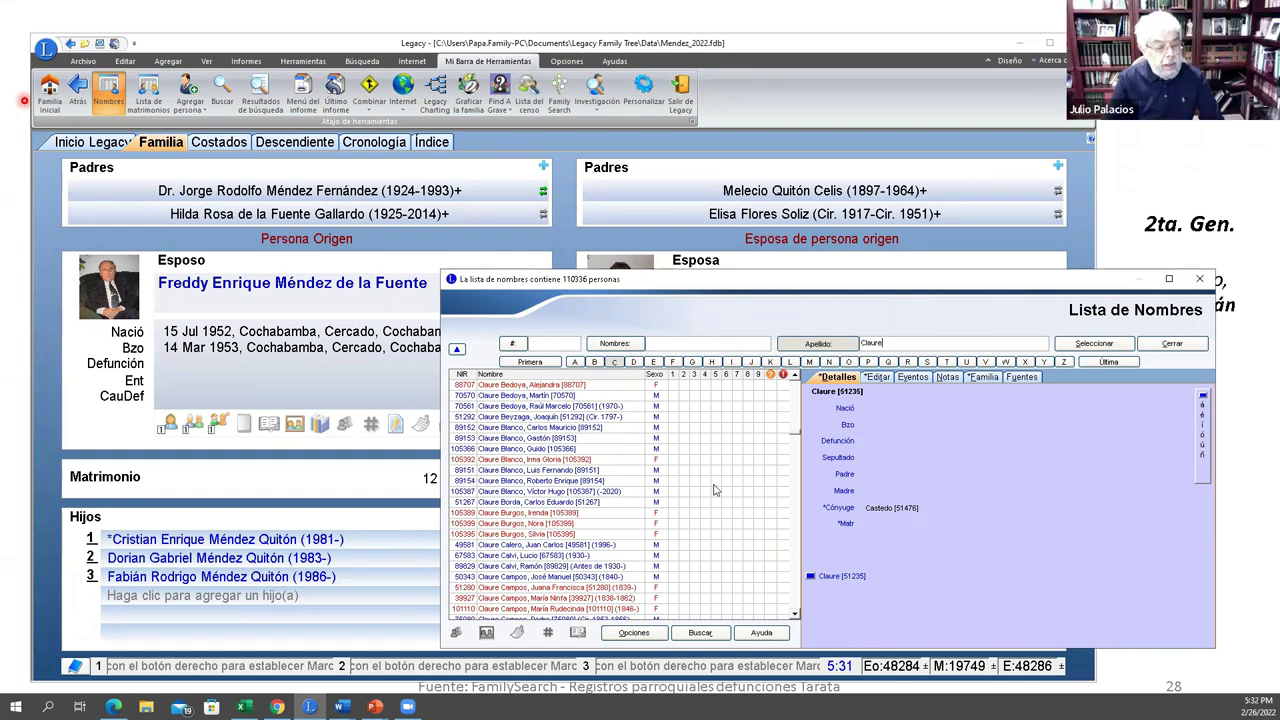
scroll(759, 455, down, 2)
scroll(759, 455, down, 7)
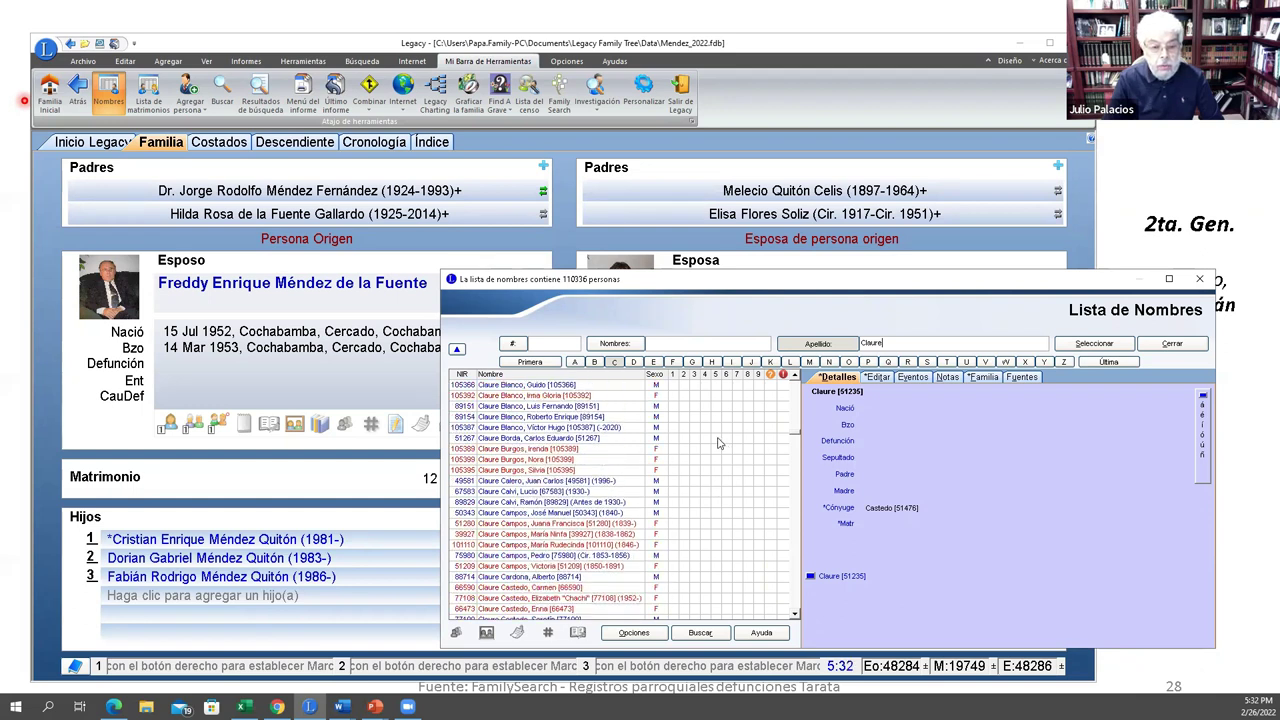
scroll(702, 436, down, 4)
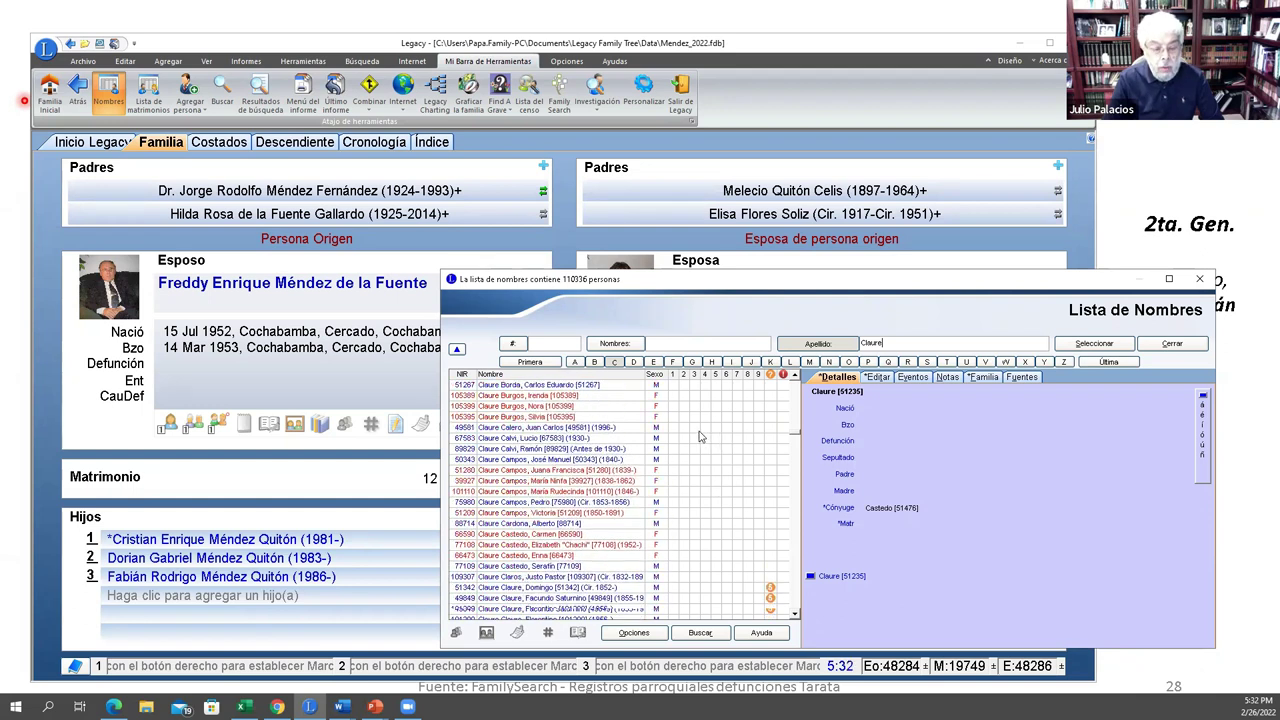
scroll(700, 436, down, 7)
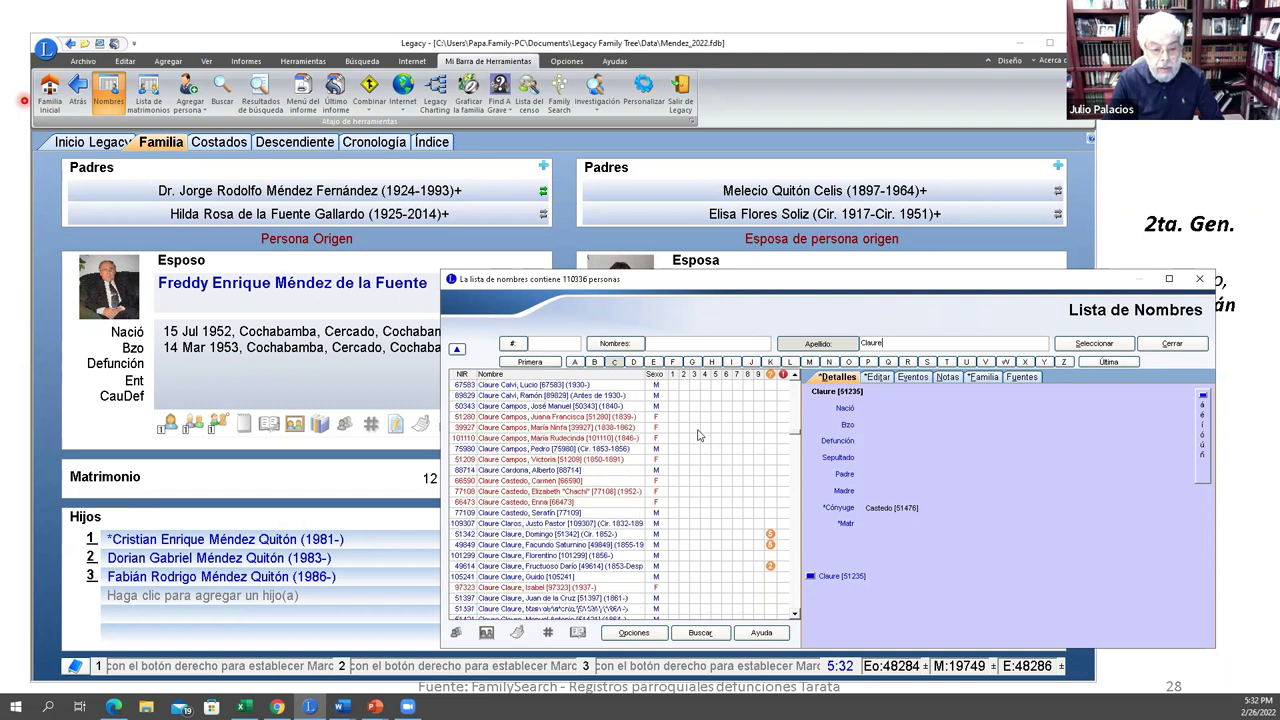
scroll(700, 436, down, 4)
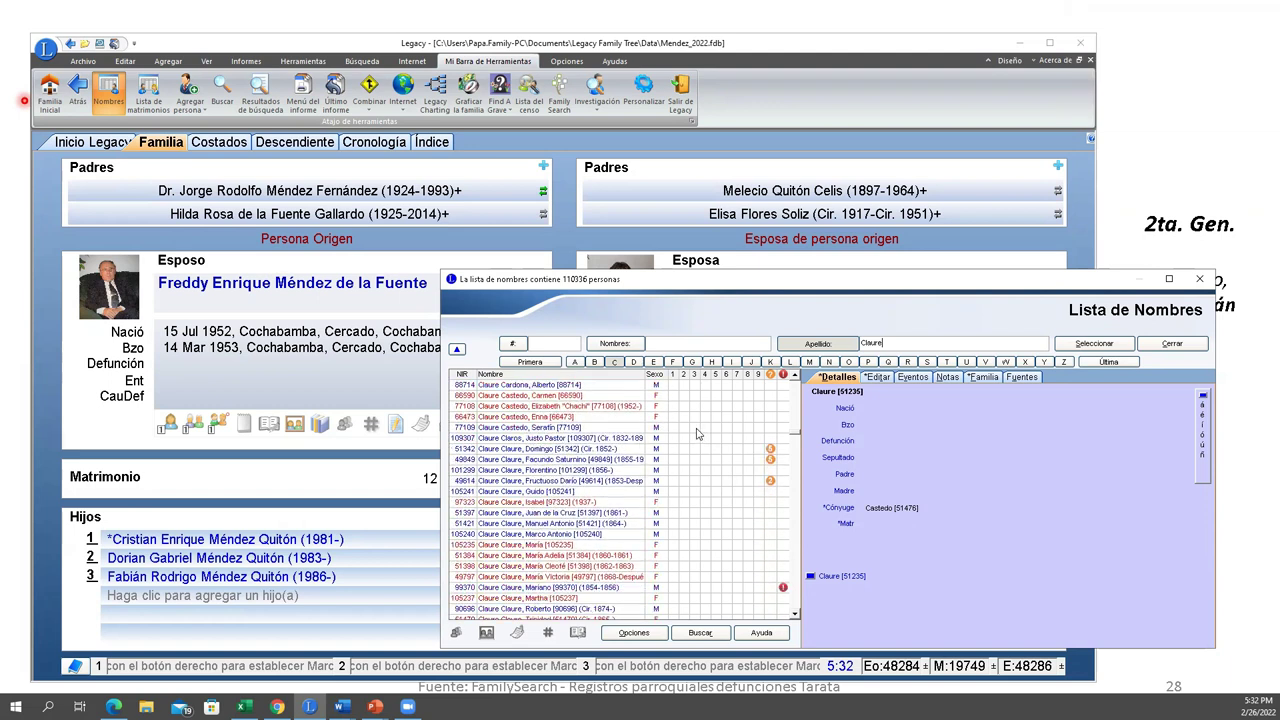
scroll(698, 433, down, 4)
scroll(698, 433, down, 10)
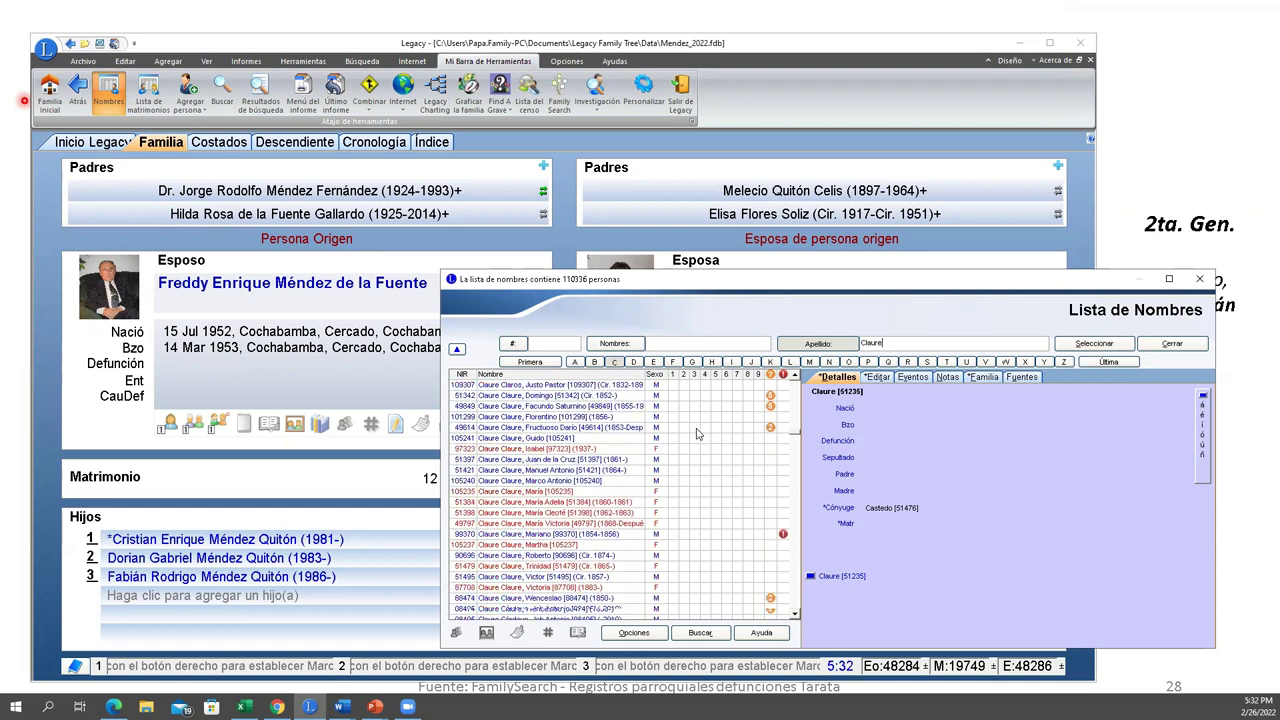
scroll(697, 432, down, 6)
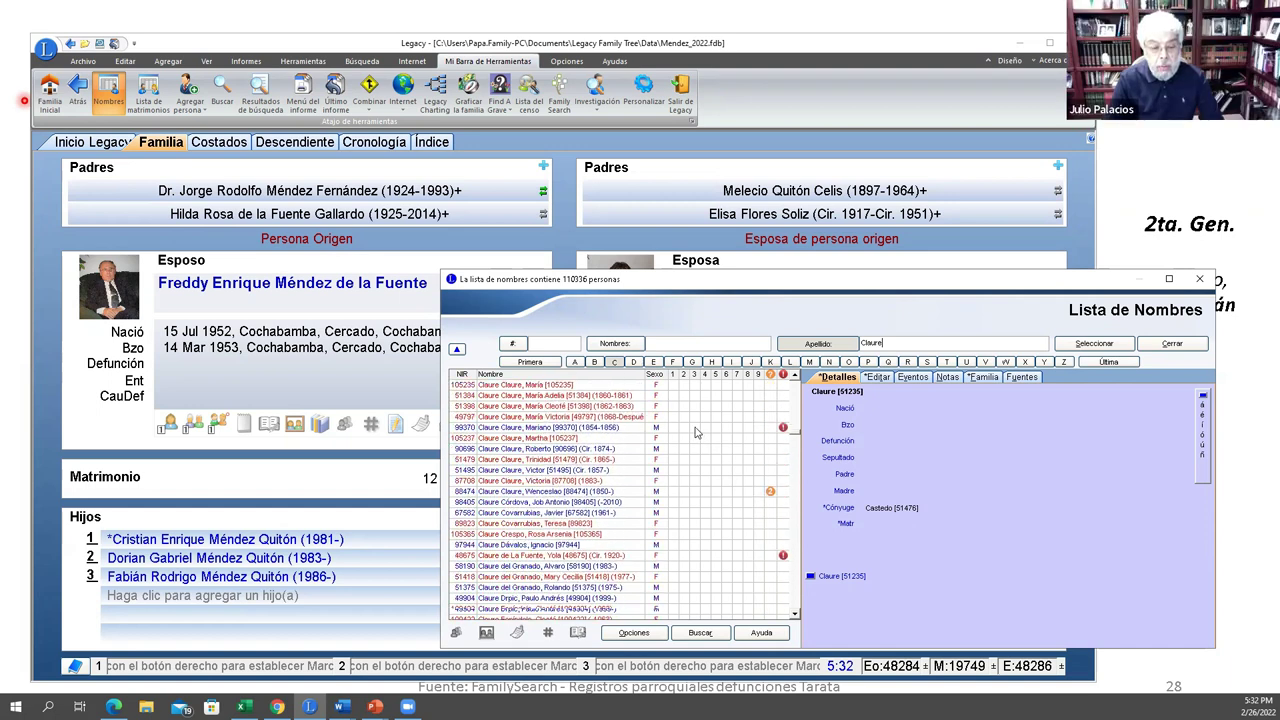
scroll(697, 430, down, 8)
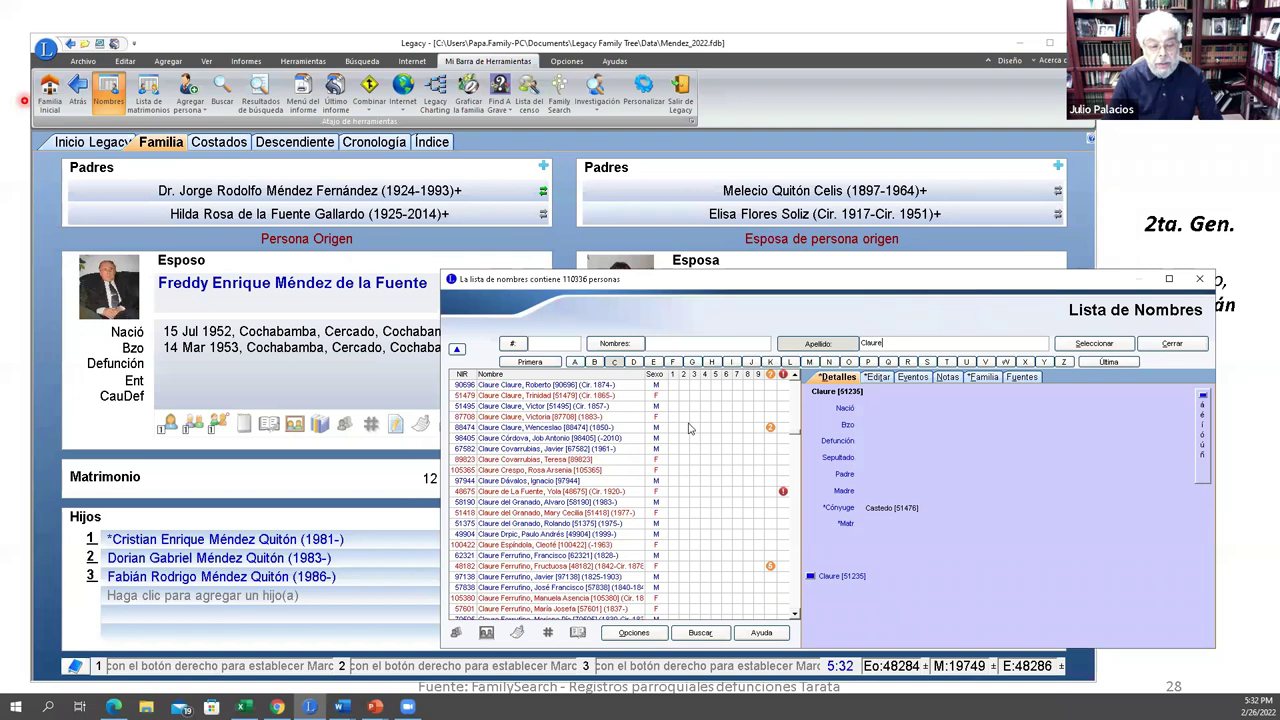
scroll(682, 426, down, 5)
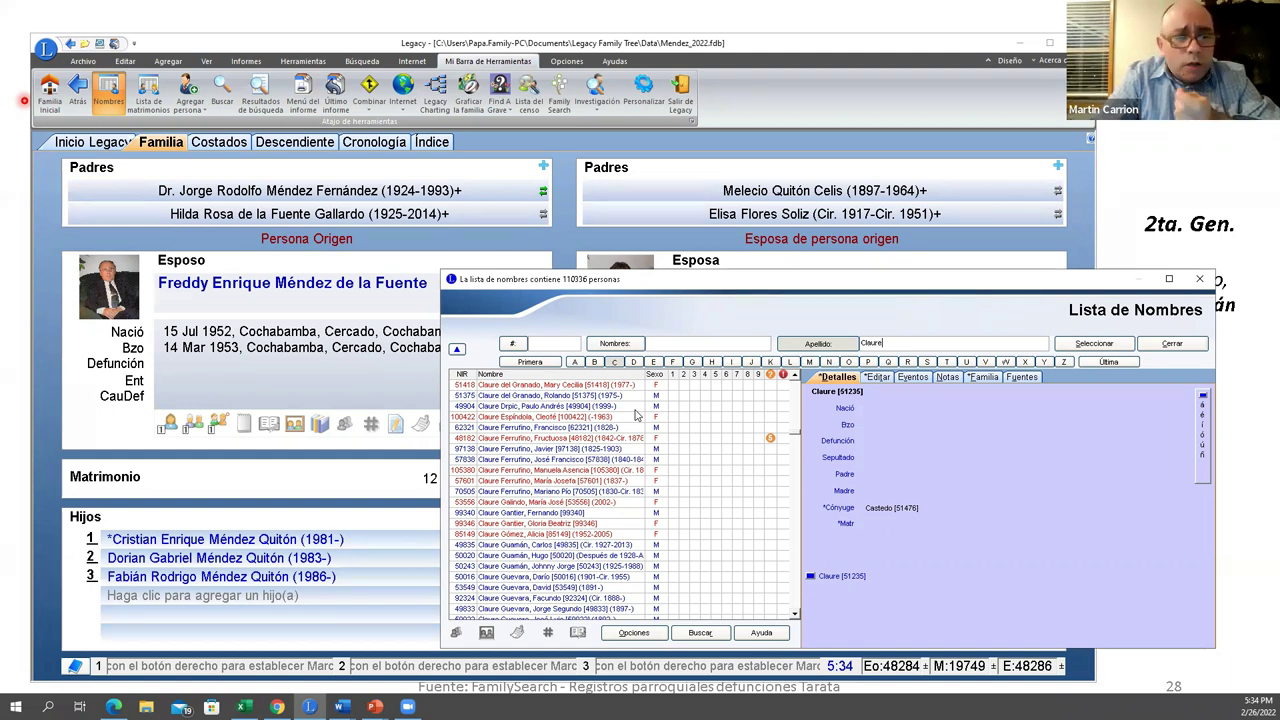
scroll(575, 462, down, 1)
scroll(581, 450, down, 4)
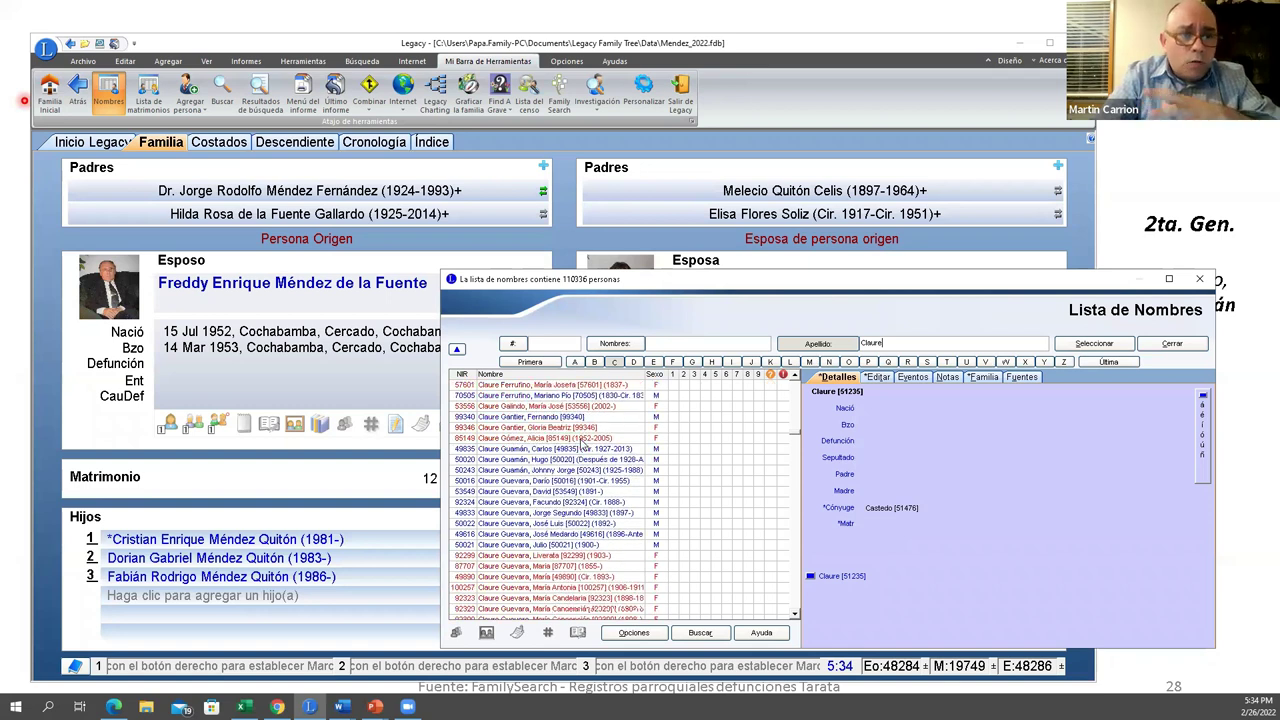
scroll(580, 445, down, 1)
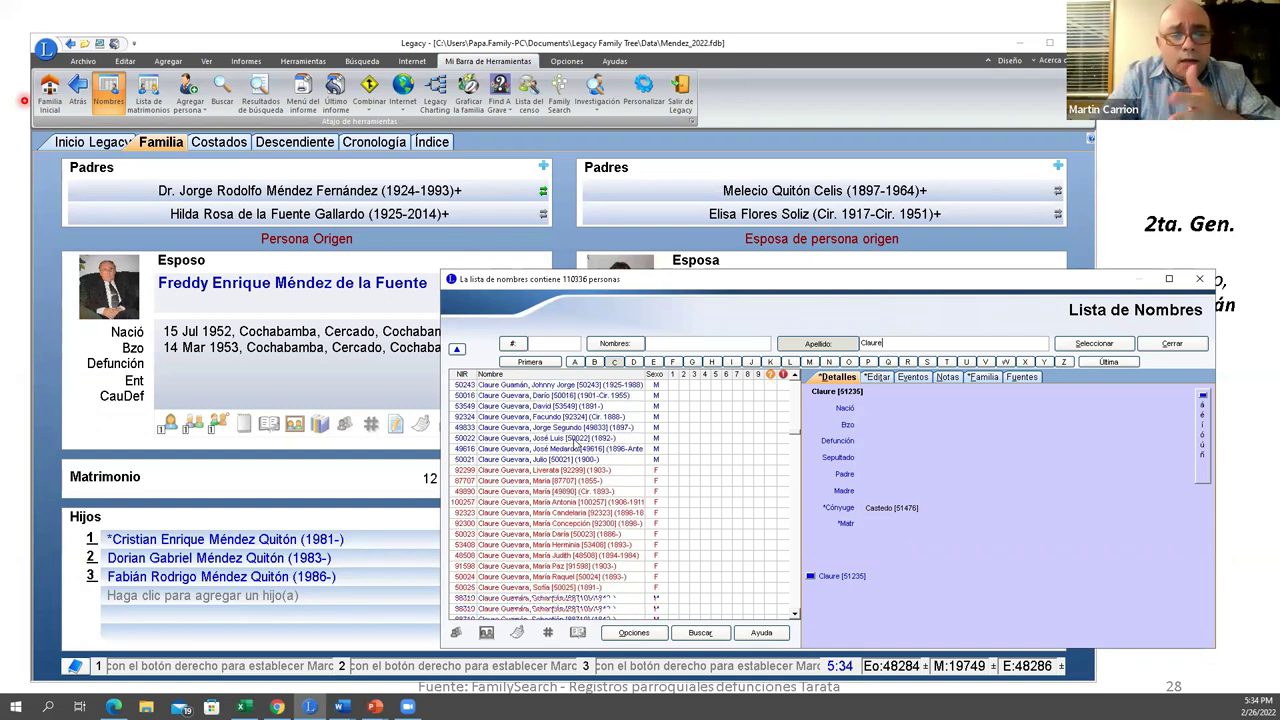
scroll(574, 440, down, 3)
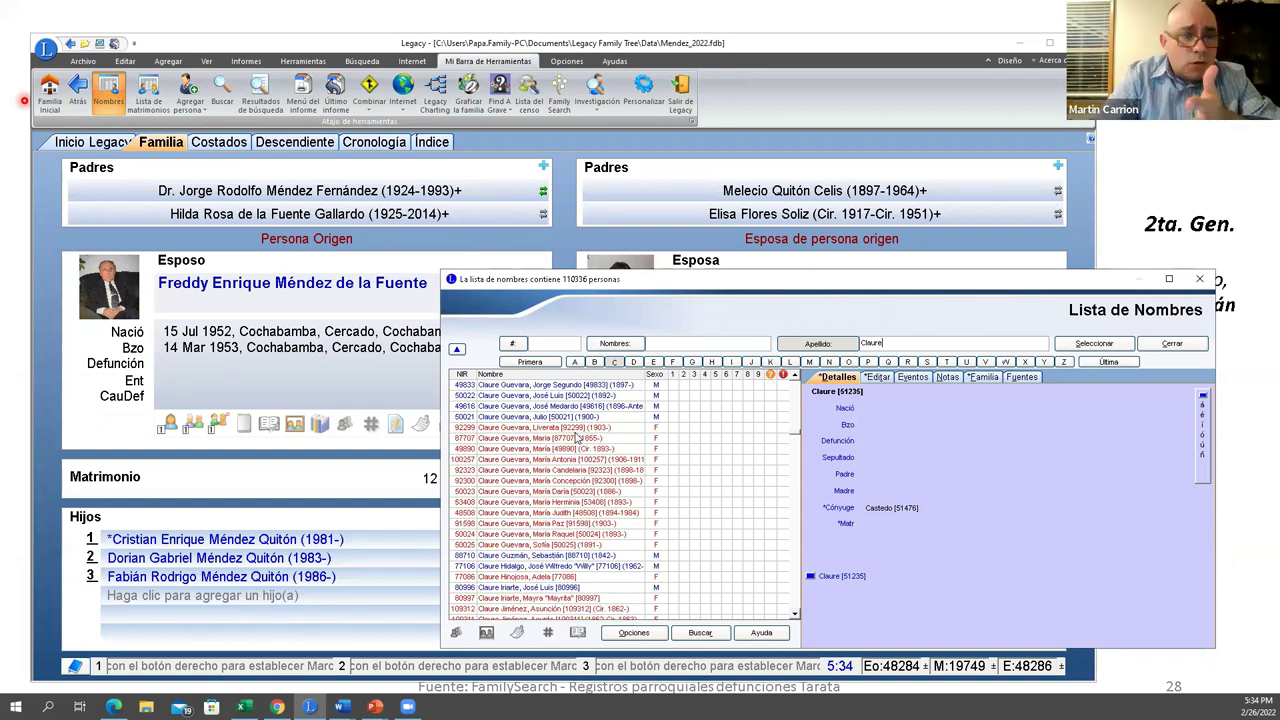
scroll(576, 437, down, 4)
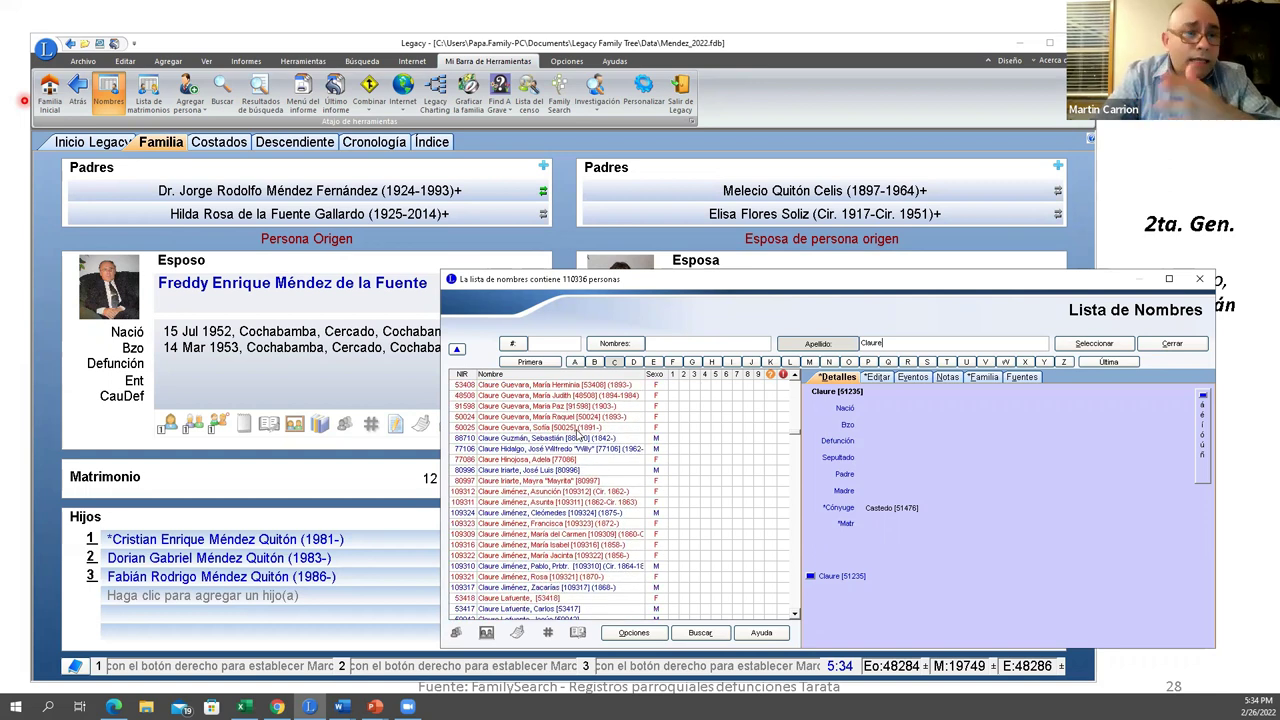
scroll(576, 437, down, 2)
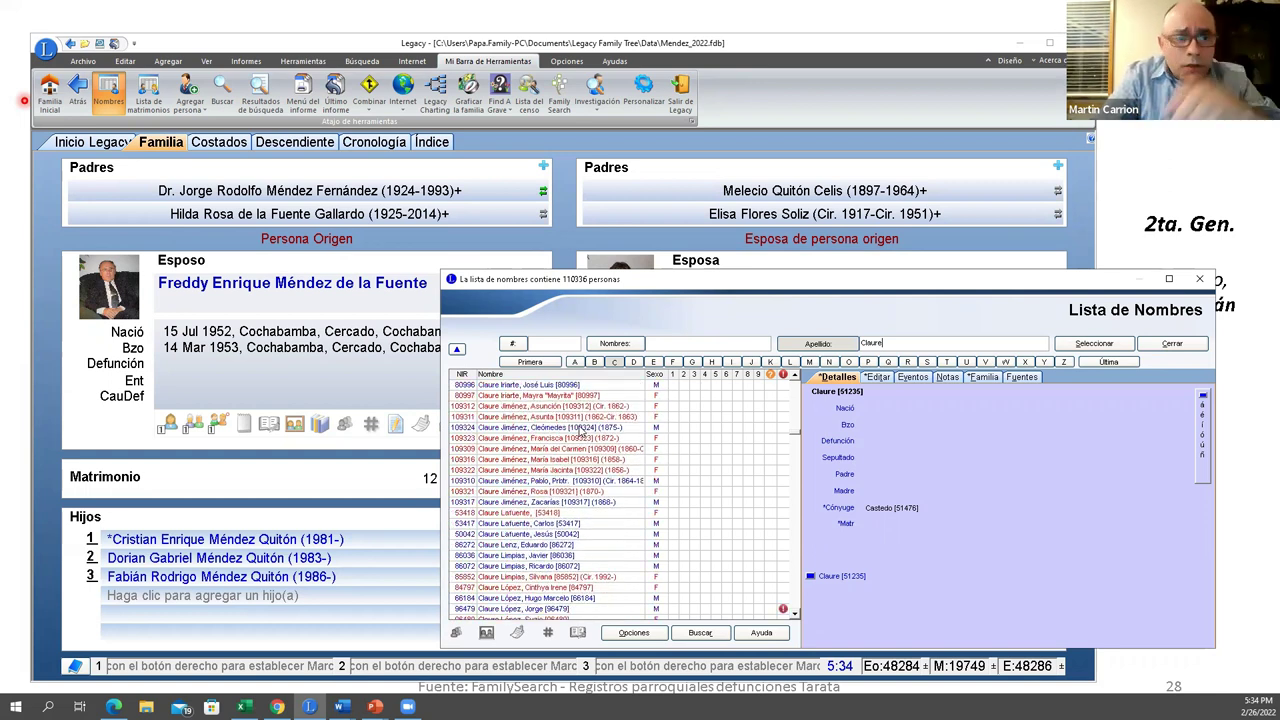
scroll(580, 432, down, 2)
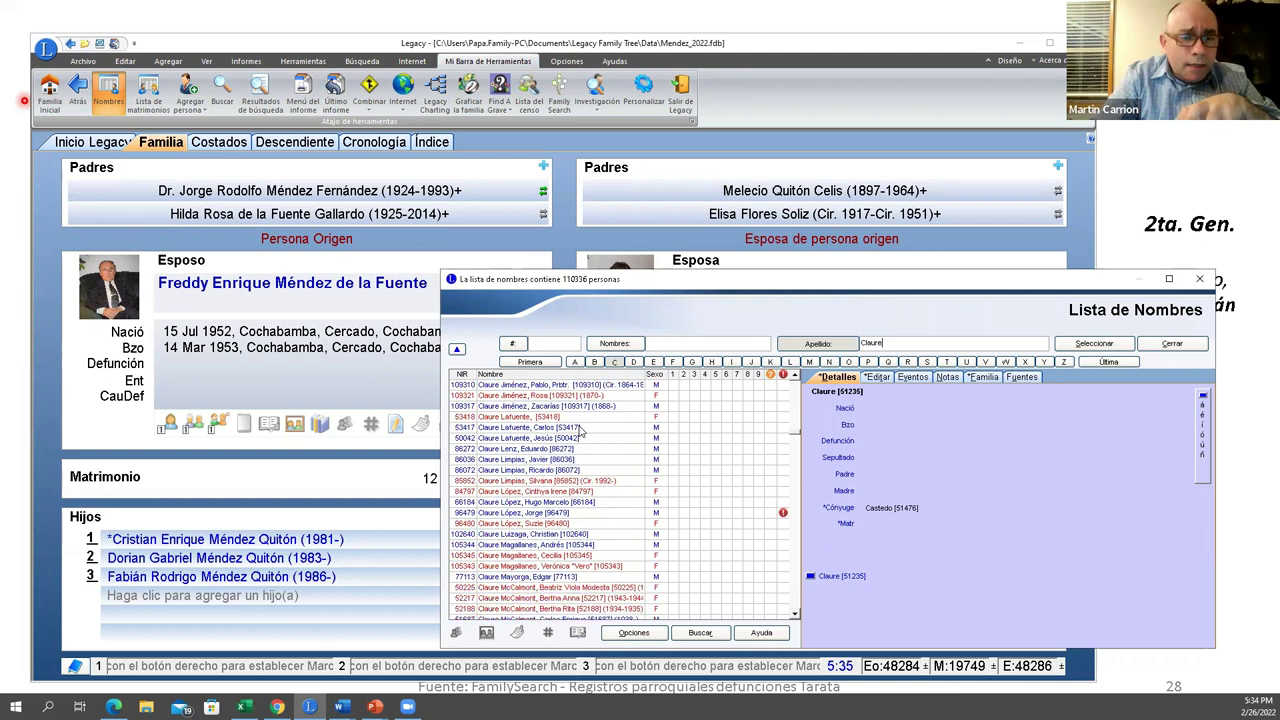
scroll(580, 430, down, 2)
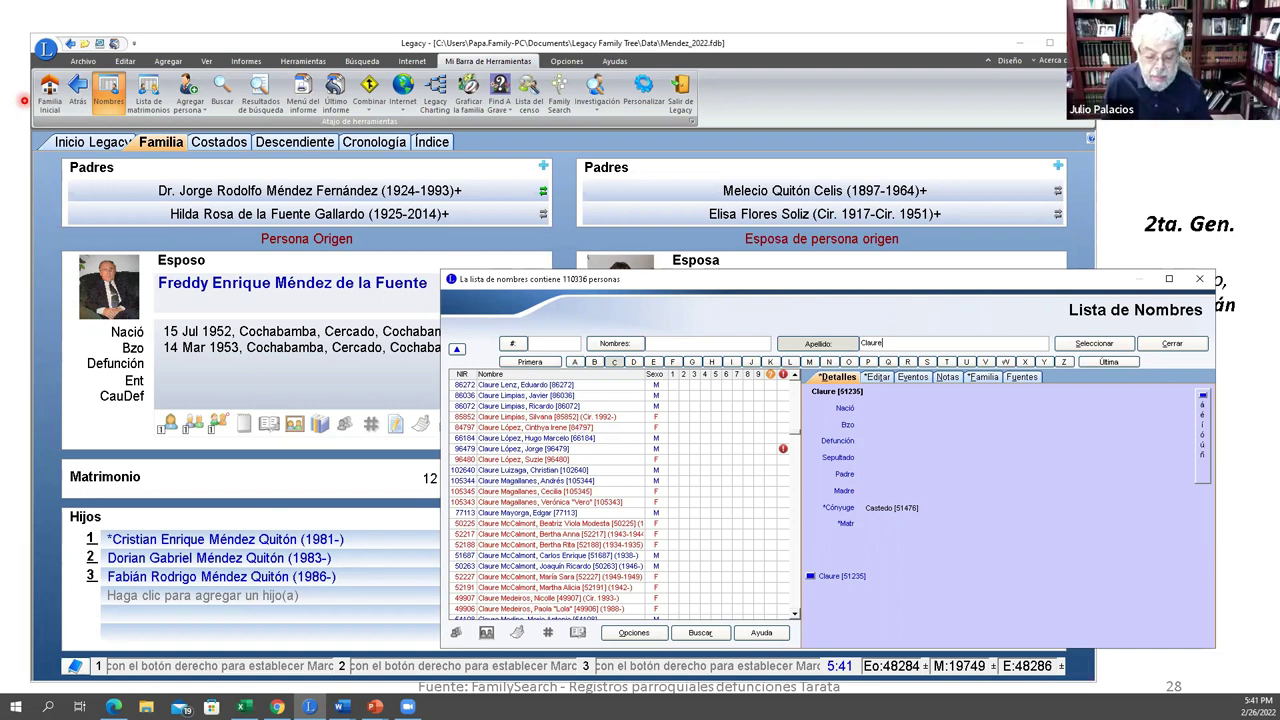
click(1171, 344)
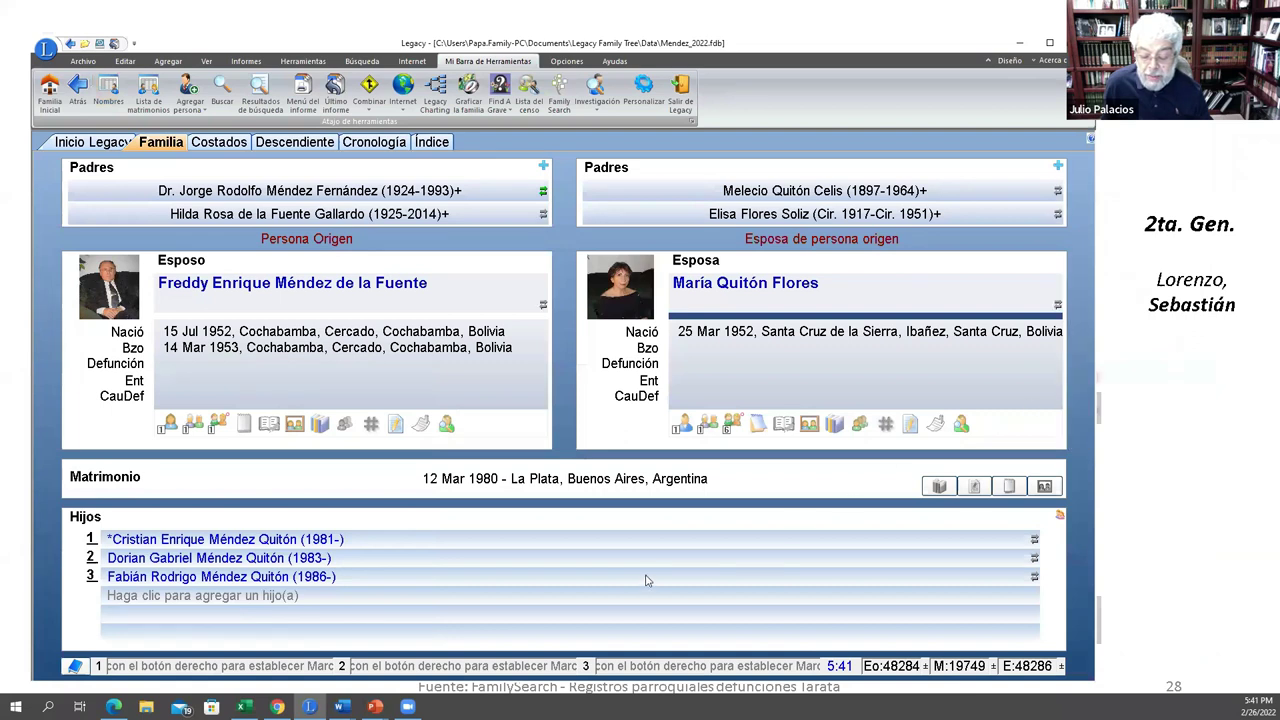